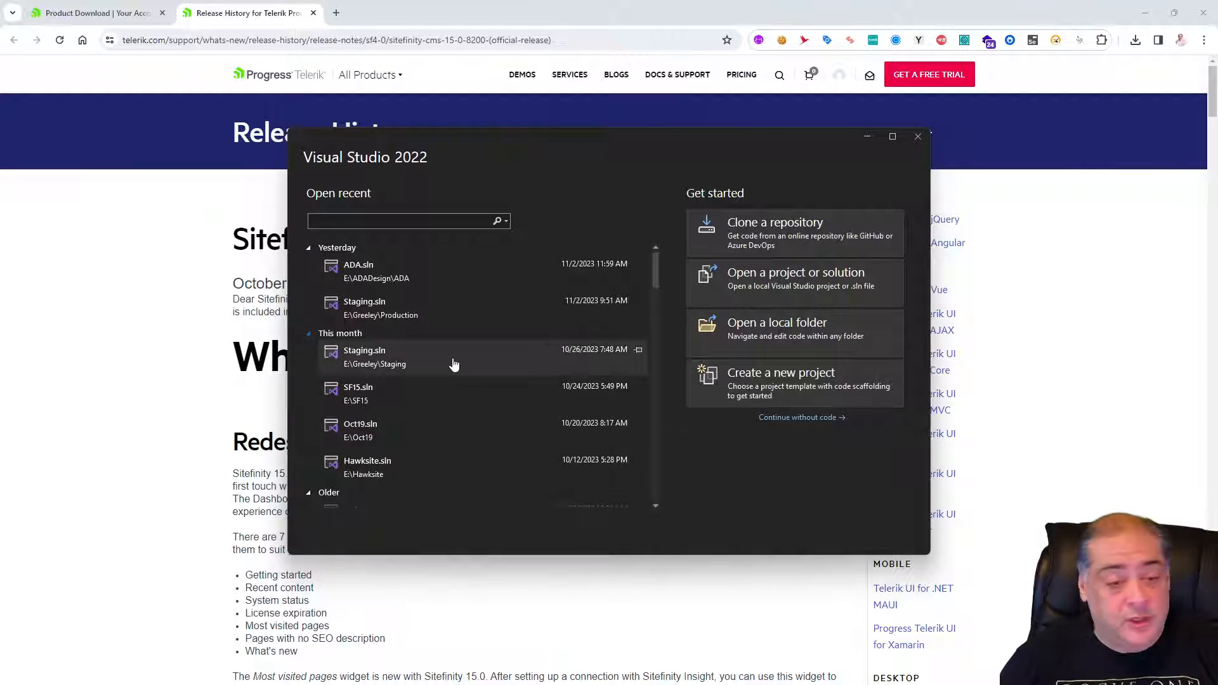
# Start a new C# ASP.NET Web Application (.NET Framework) project and name it SF15.
pyautogui.click(782, 389)
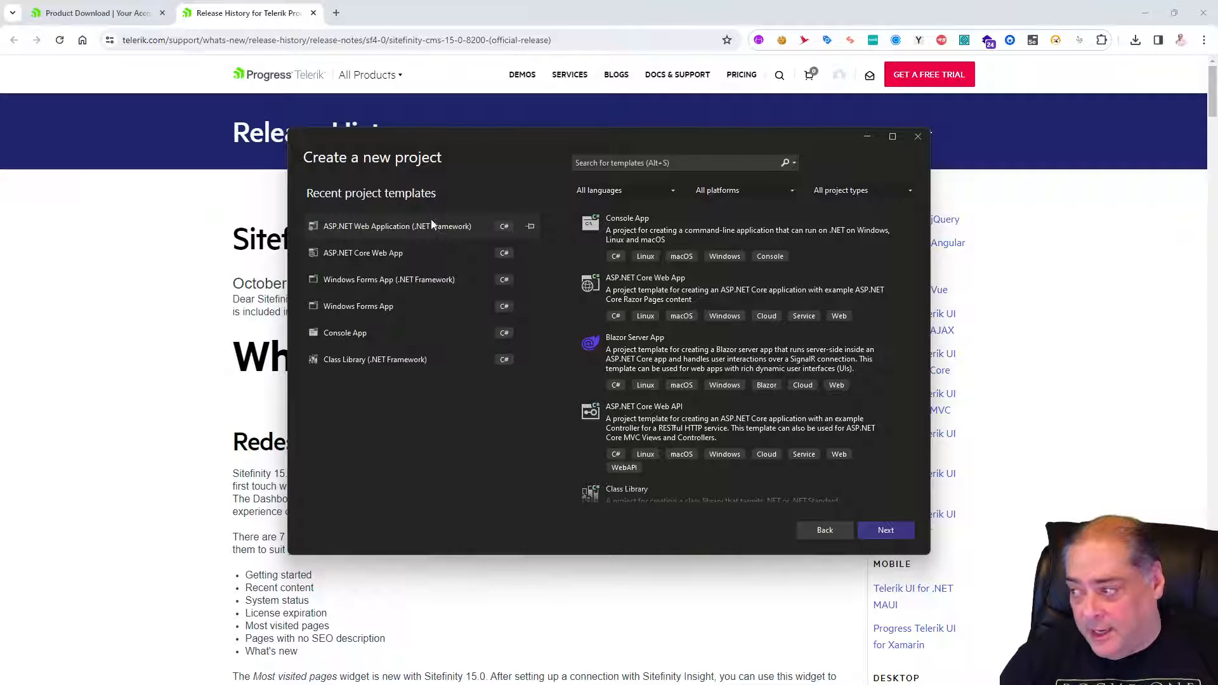
pyautogui.click(373, 227)
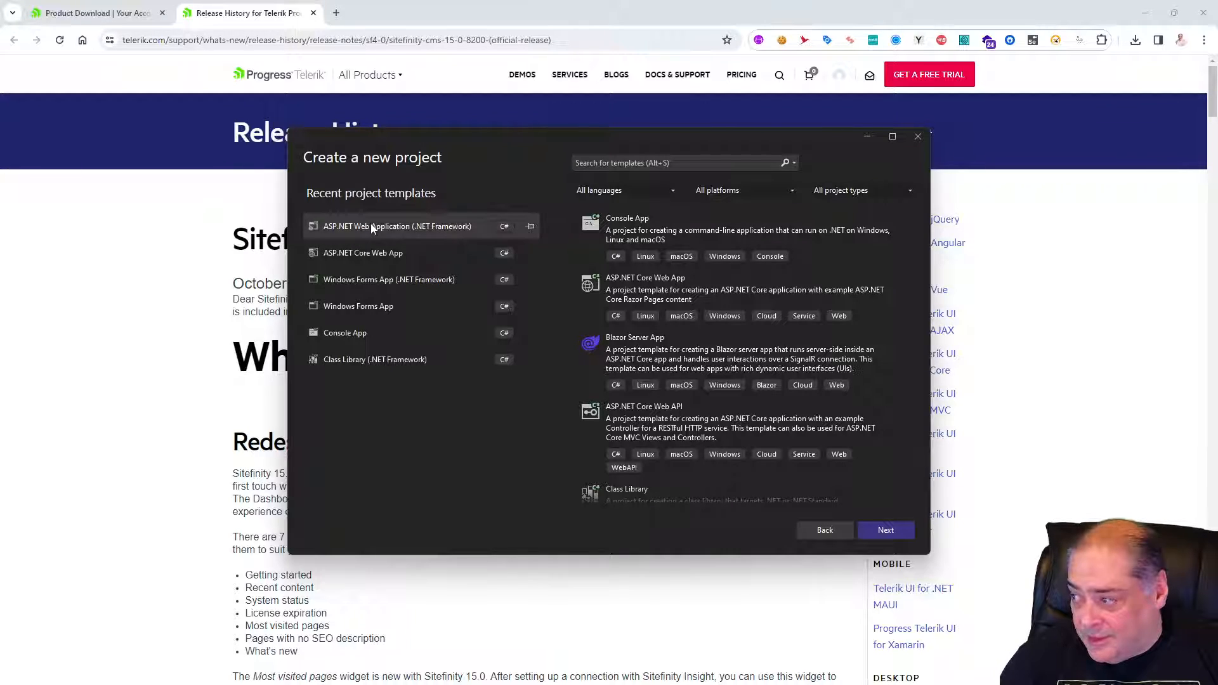
pyautogui.click(886, 530)
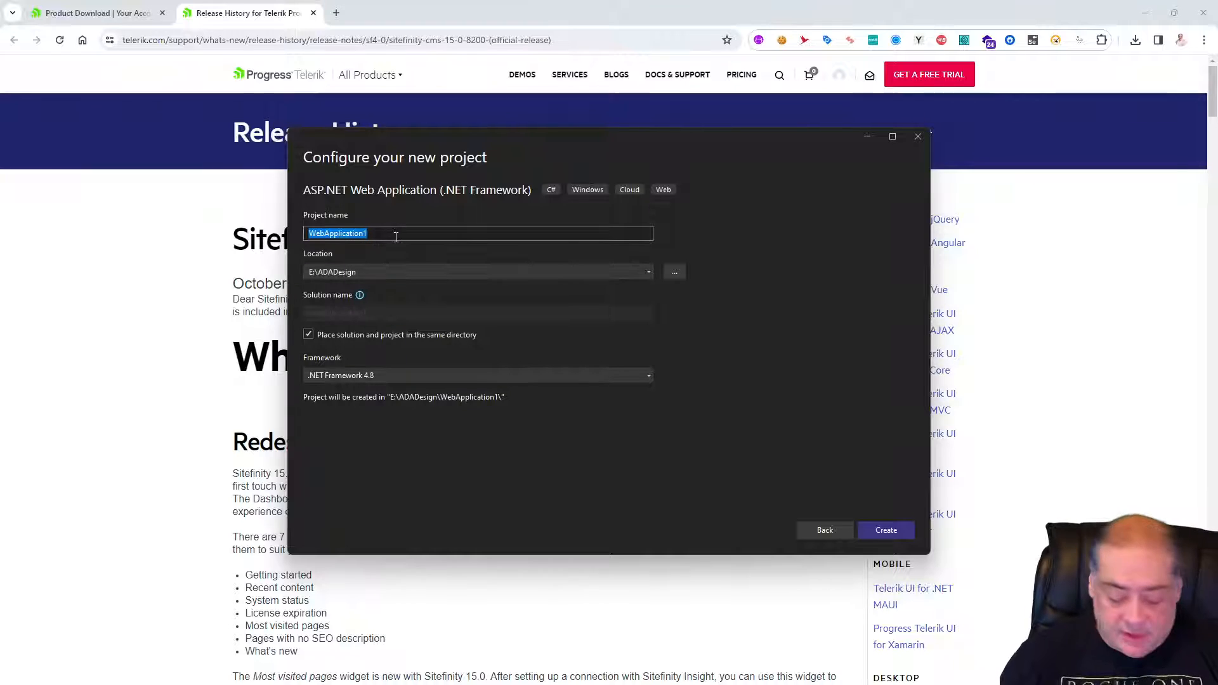
pyautogui.write('SF15')
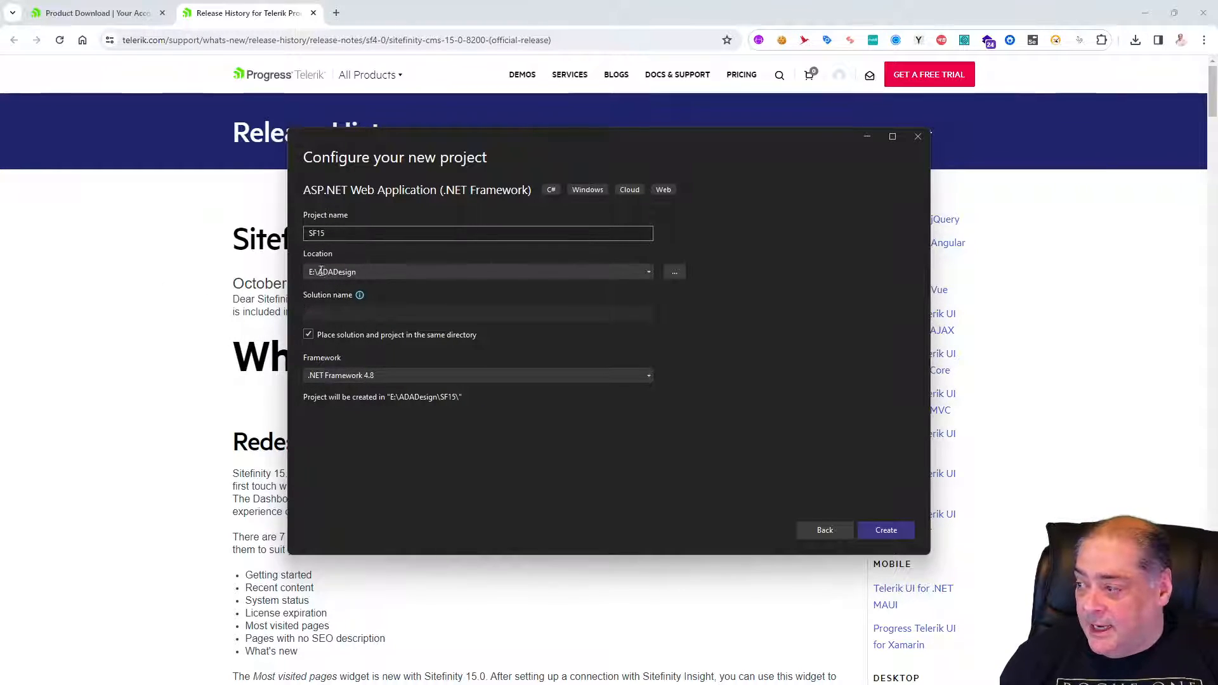
# Set the new project's location to E:\LinoSF15.
pyautogui.click(346, 276)
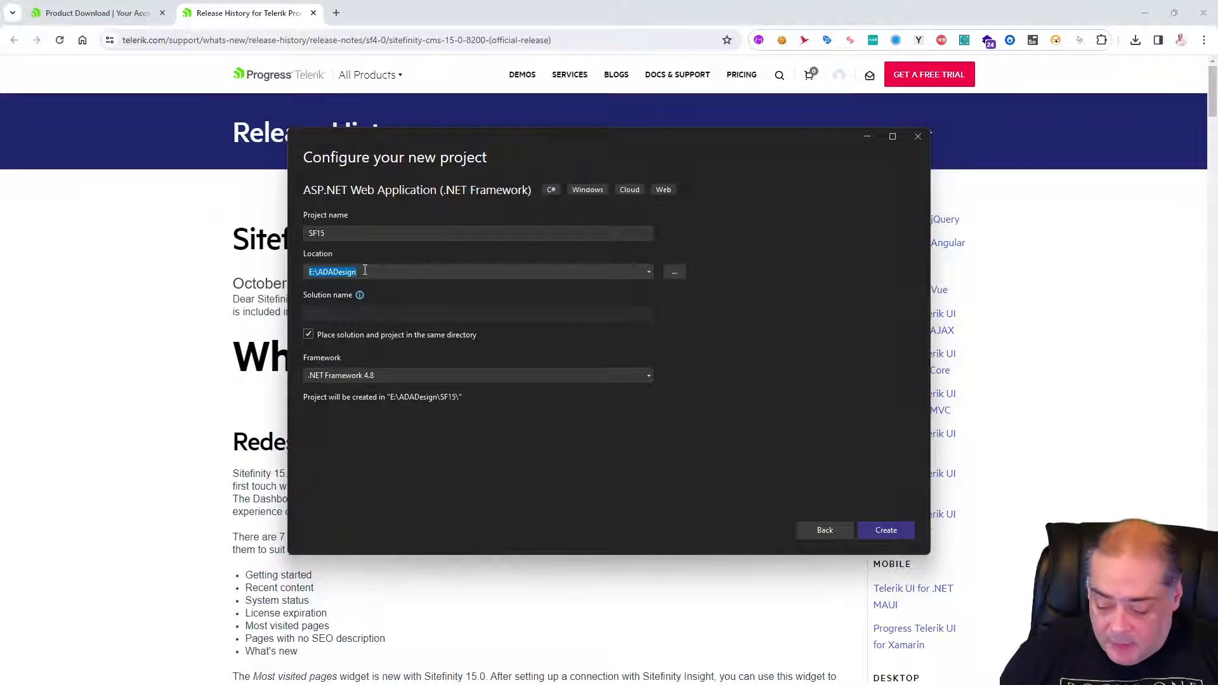
pyautogui.click(365, 270)
pyautogui.press('BackSpace')
pyautogui.press('BackSpace')
pyautogui.press('BackSpace')
pyautogui.press('BackSpace')
pyautogui.press('BackSpace')
pyautogui.press('BackSpace')
pyautogui.press('BackSpace')
pyautogui.press('BackSpace')
pyautogui.press('BackSpace')
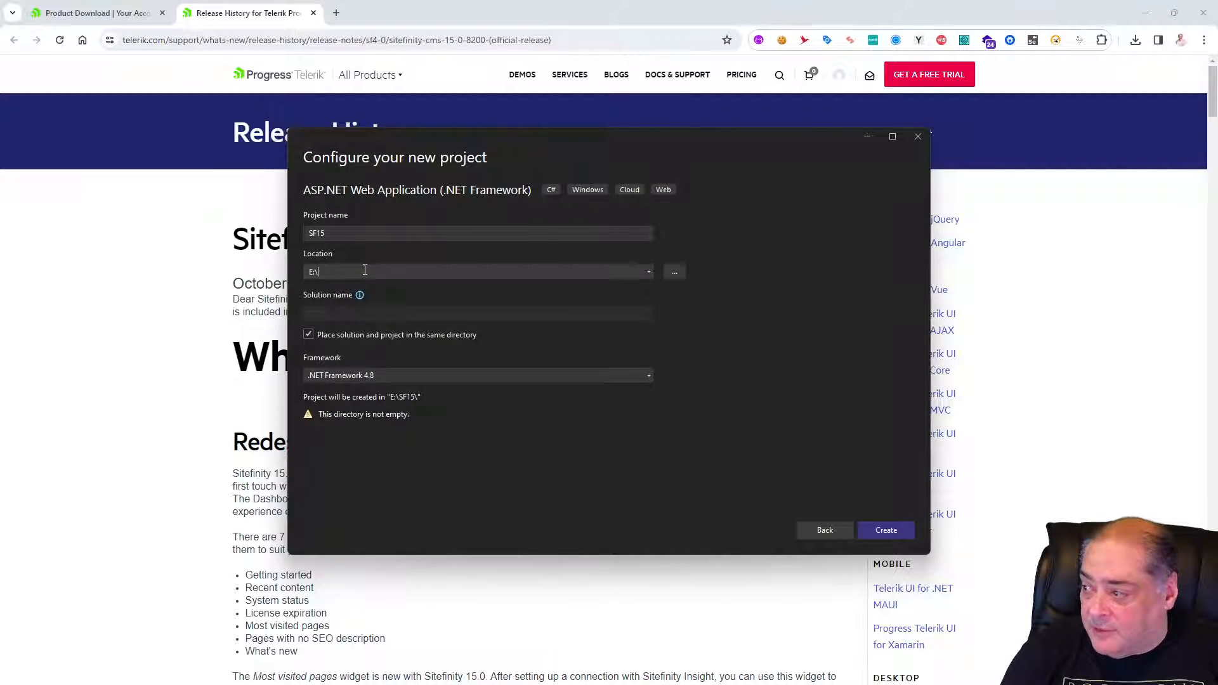
pyautogui.write('Lino')
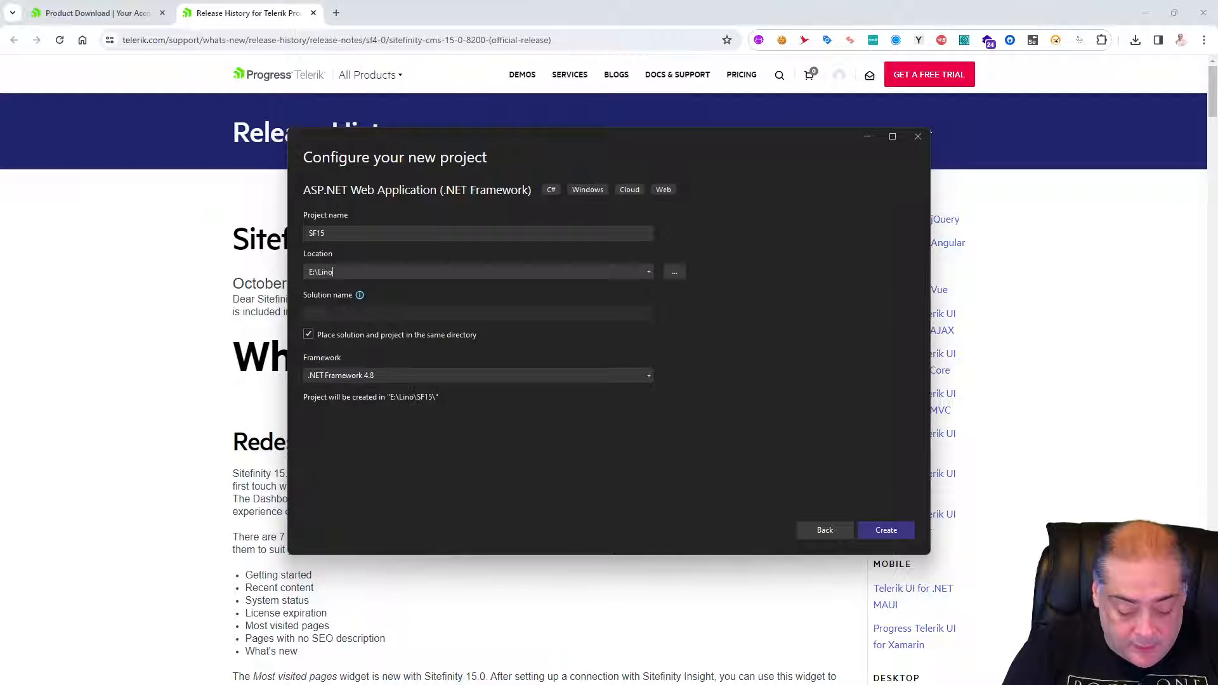
pyautogui.write('SF15')
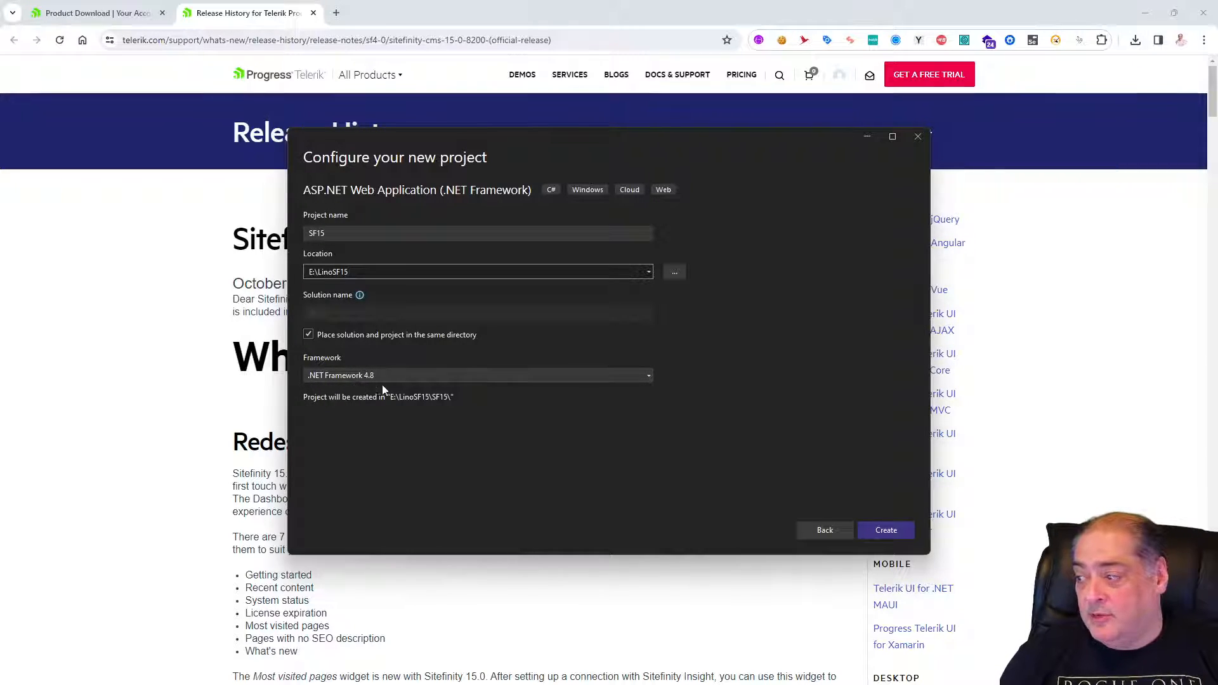
# Create the web application on .NET Framework 4.8 from the Empty template, with HTTPS configuration turned off.
pyautogui.click(410, 375)
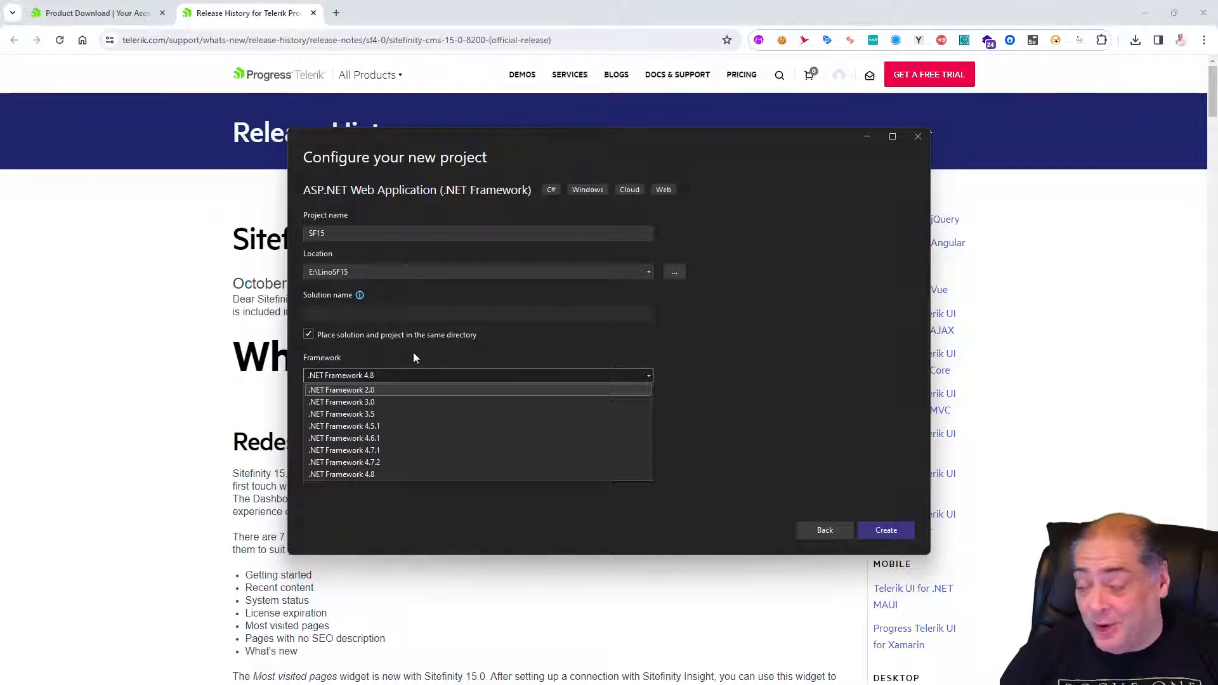
pyautogui.click(413, 353)
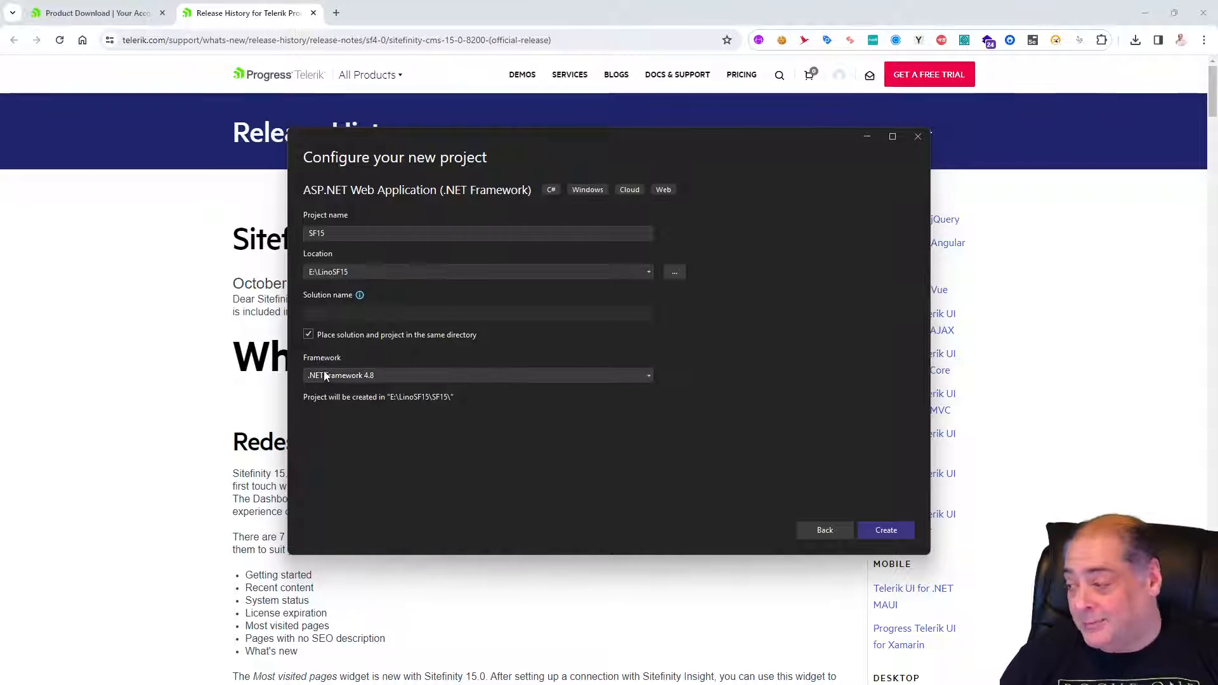
pyautogui.click(882, 528)
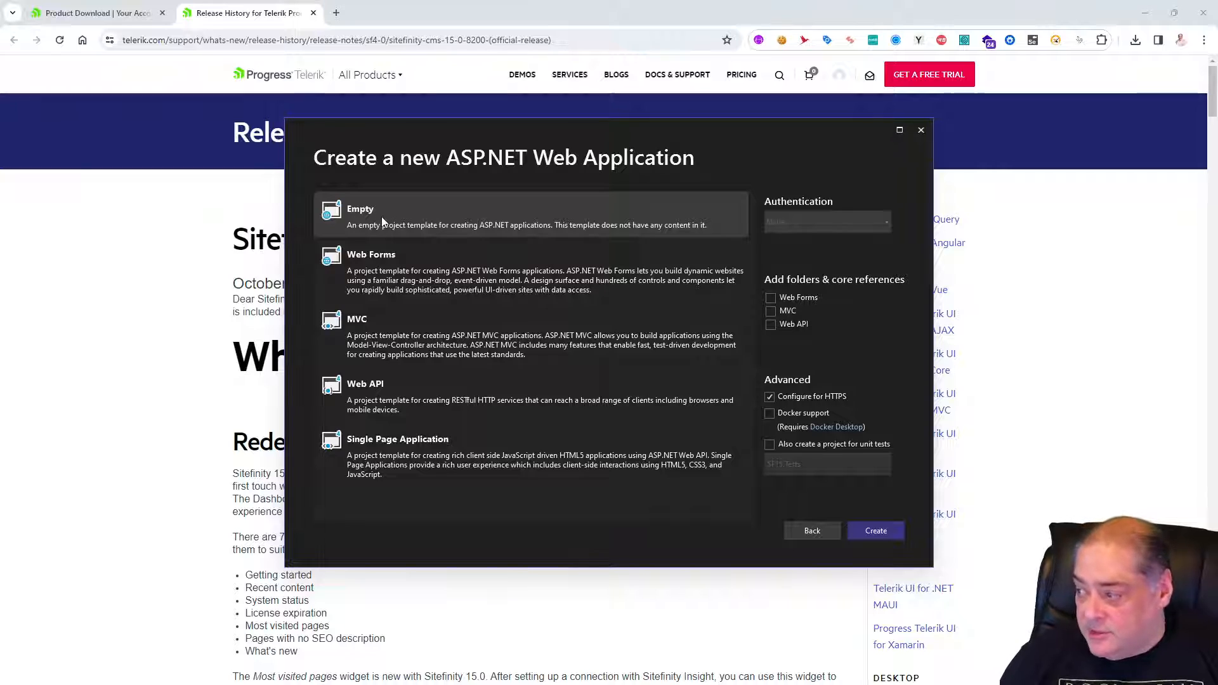
pyautogui.click(770, 397)
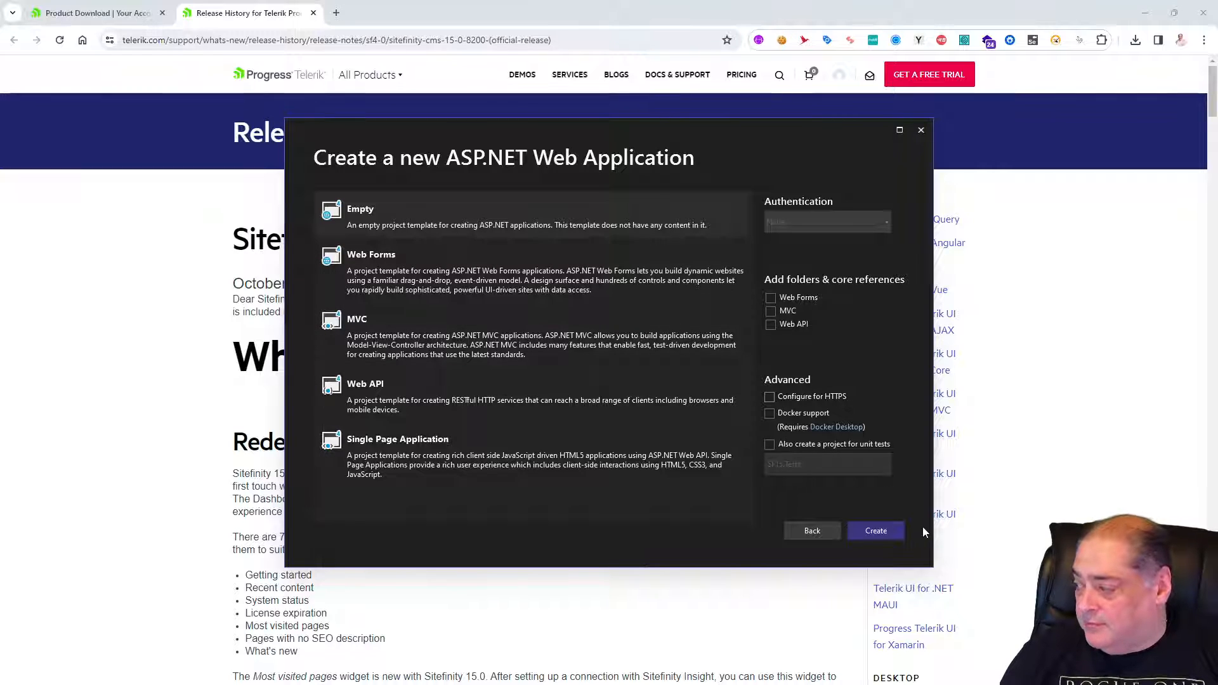
pyautogui.click(877, 534)
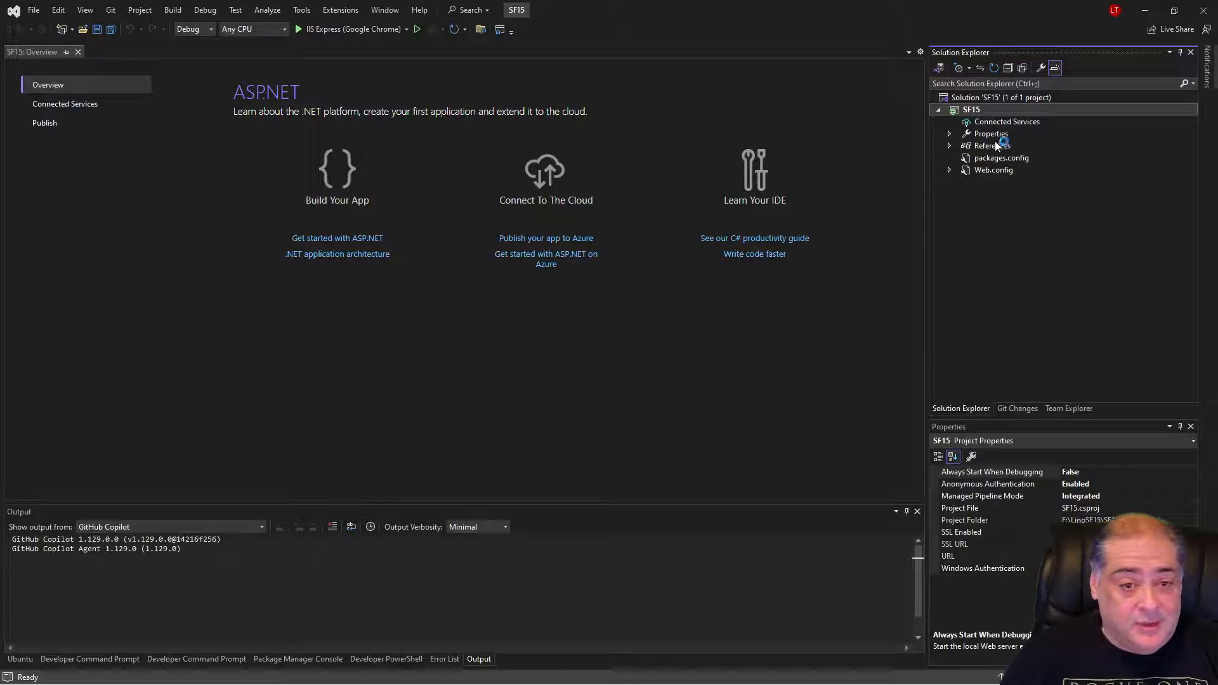
# View the contents of the new project's Web.config file and close it.
pyautogui.click(999, 172)
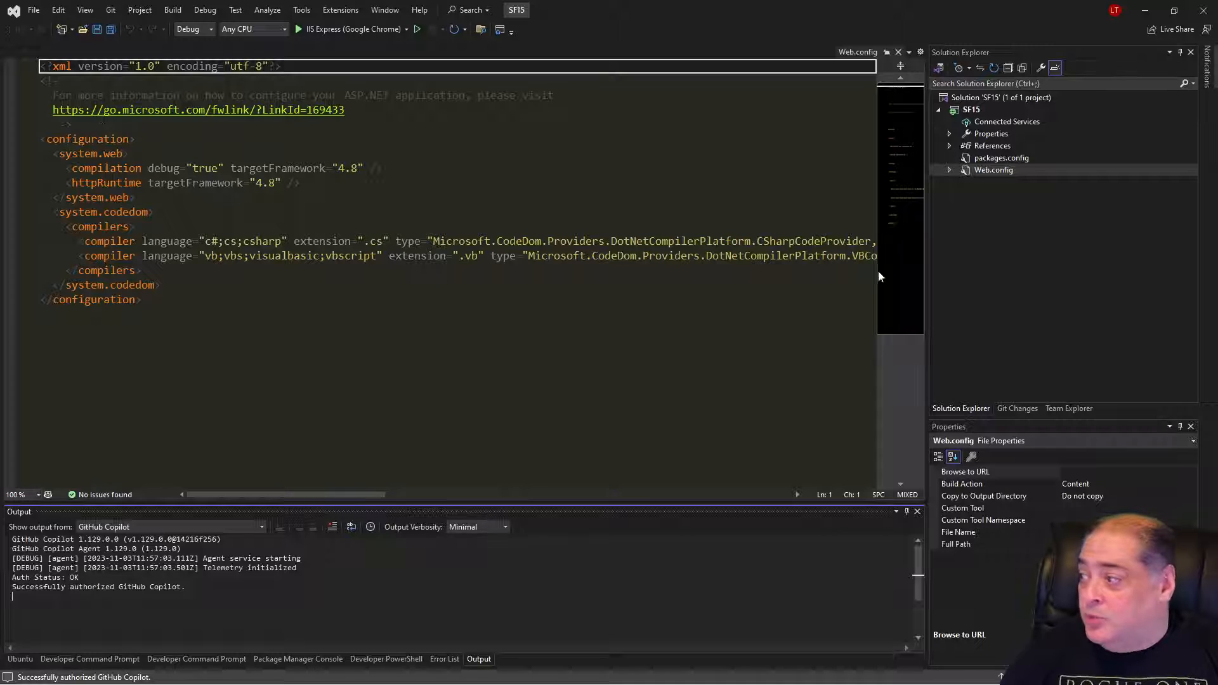
pyautogui.click(897, 53)
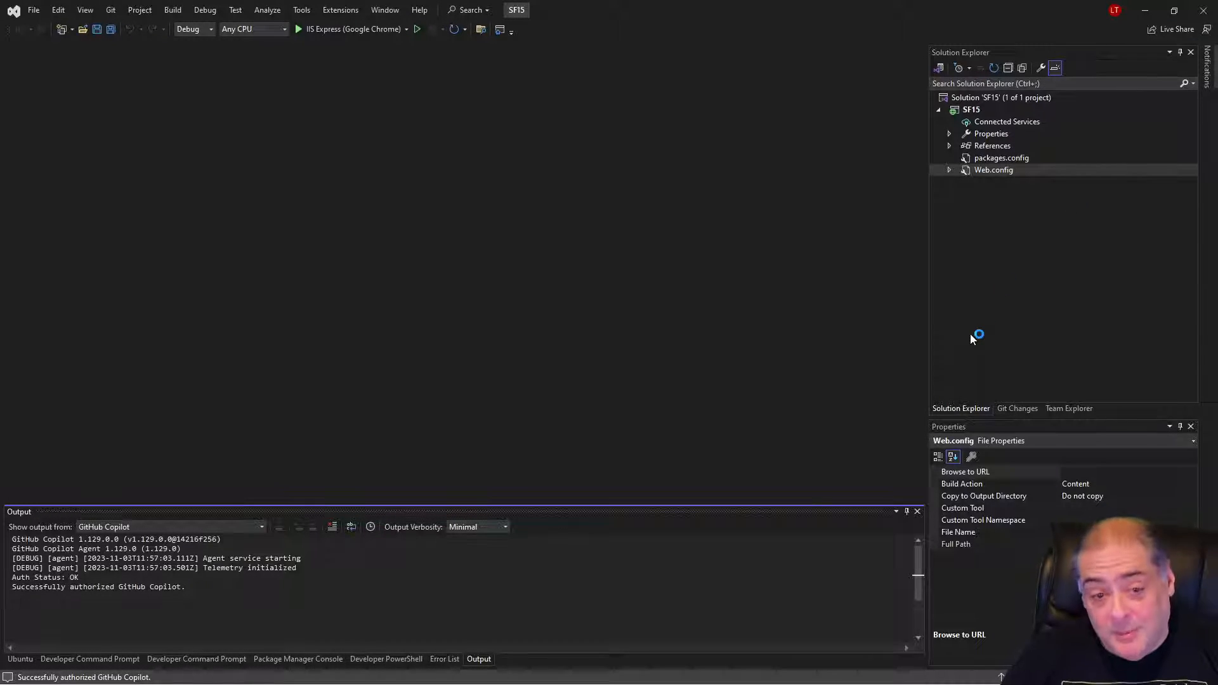
# Open NuGet package management for the SF15 project and browse the available packages.
pyautogui.rightClick(972, 110)
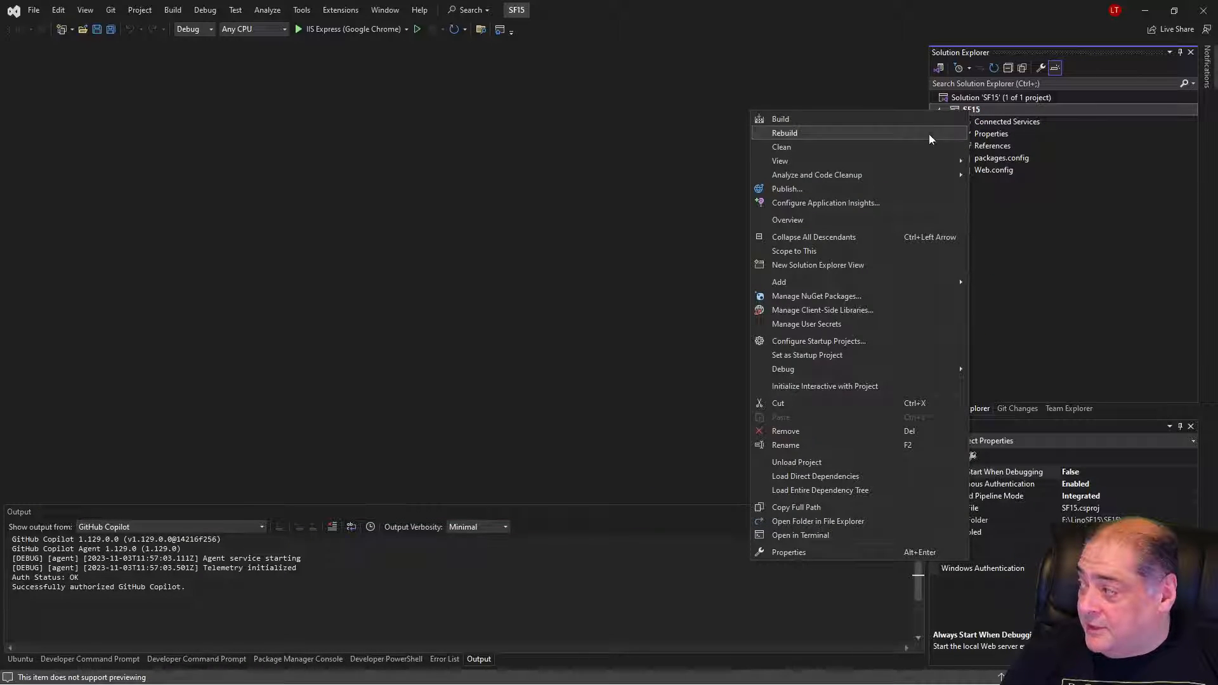
pyautogui.click(810, 297)
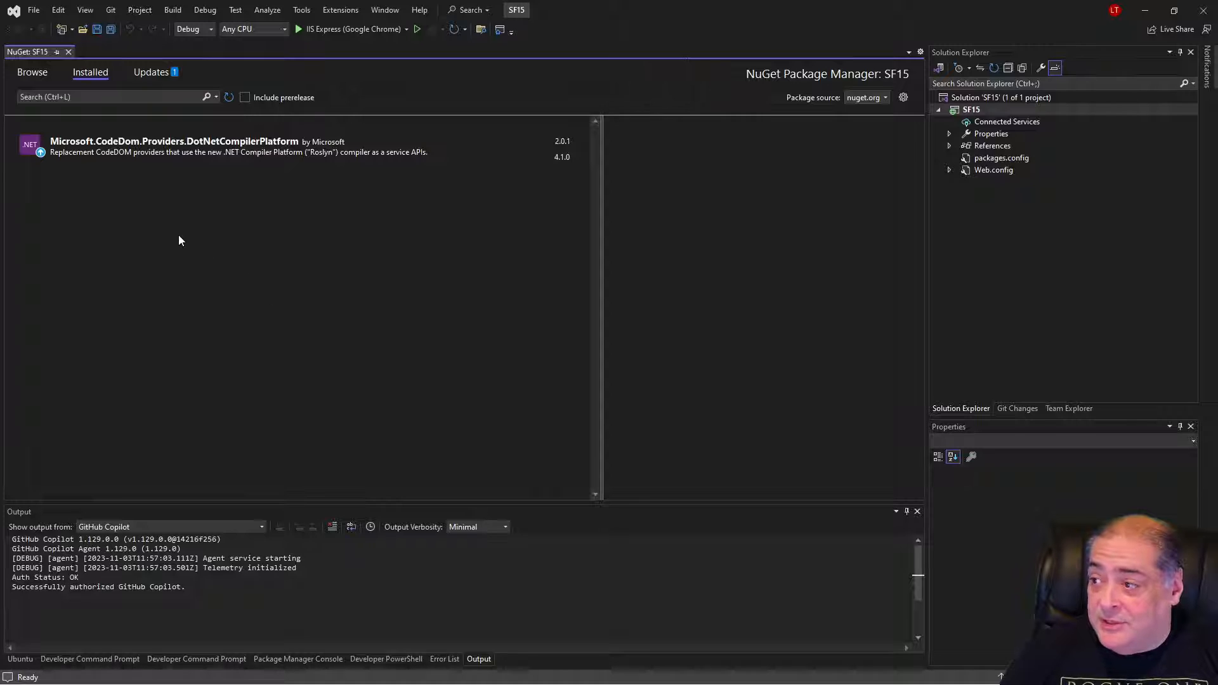
pyautogui.click(35, 73)
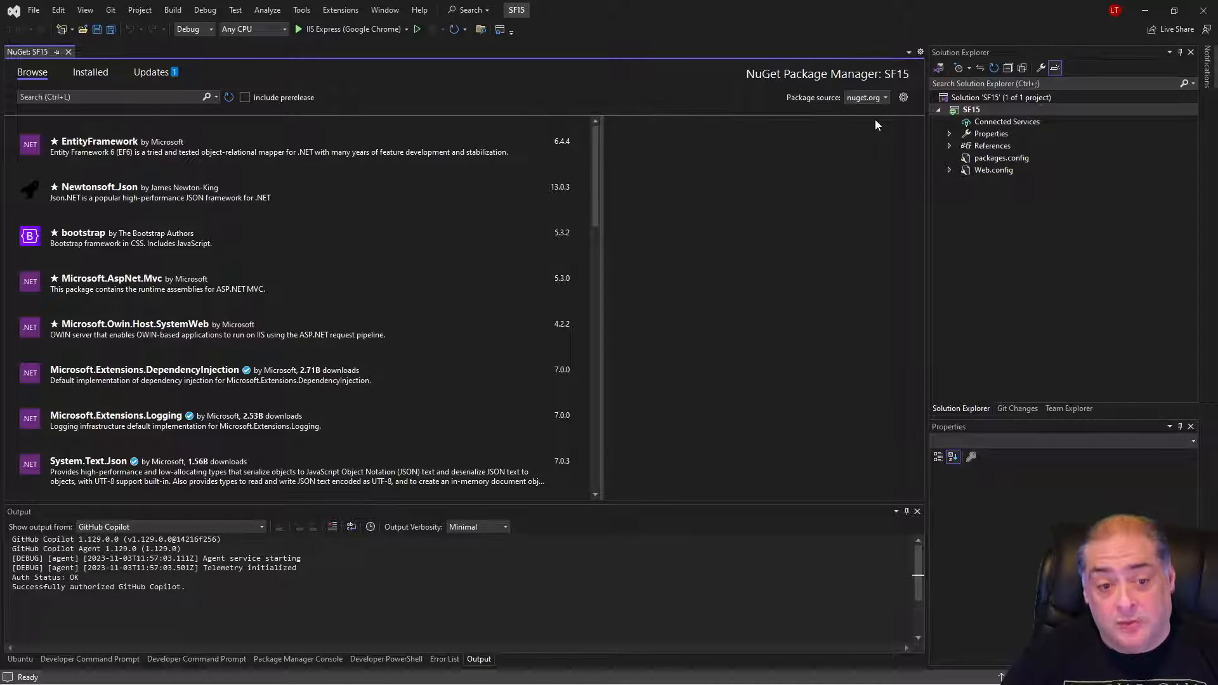
pyautogui.click(904, 100)
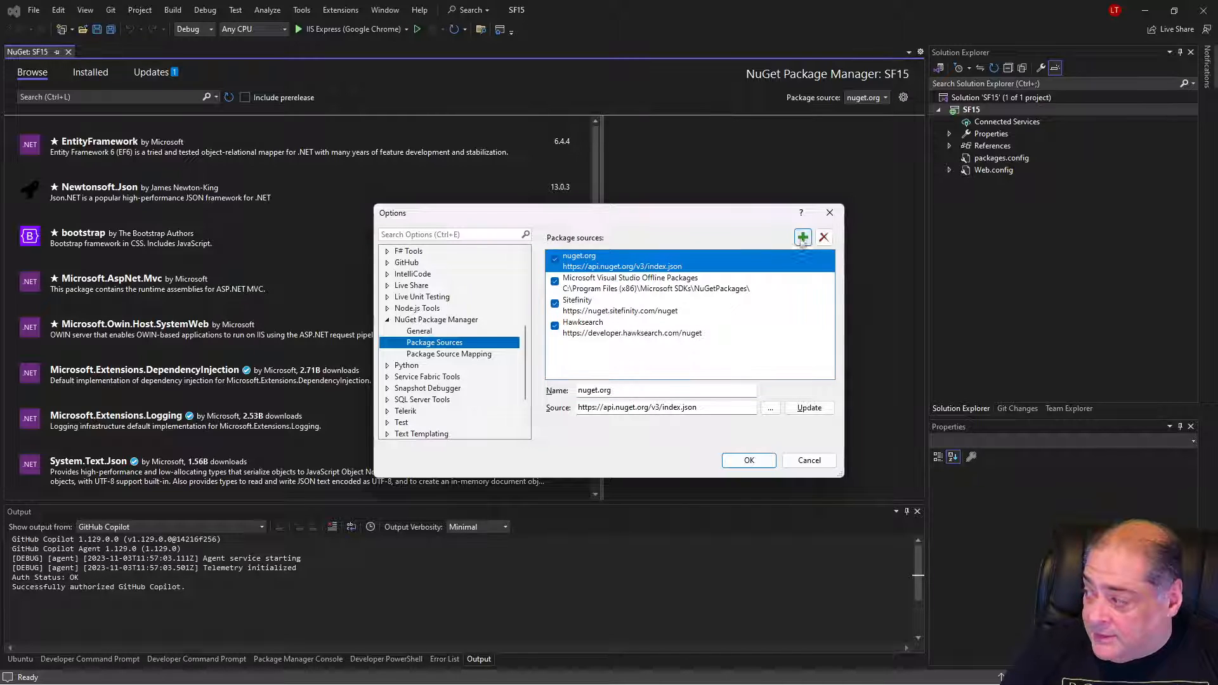
pyautogui.click(586, 306)
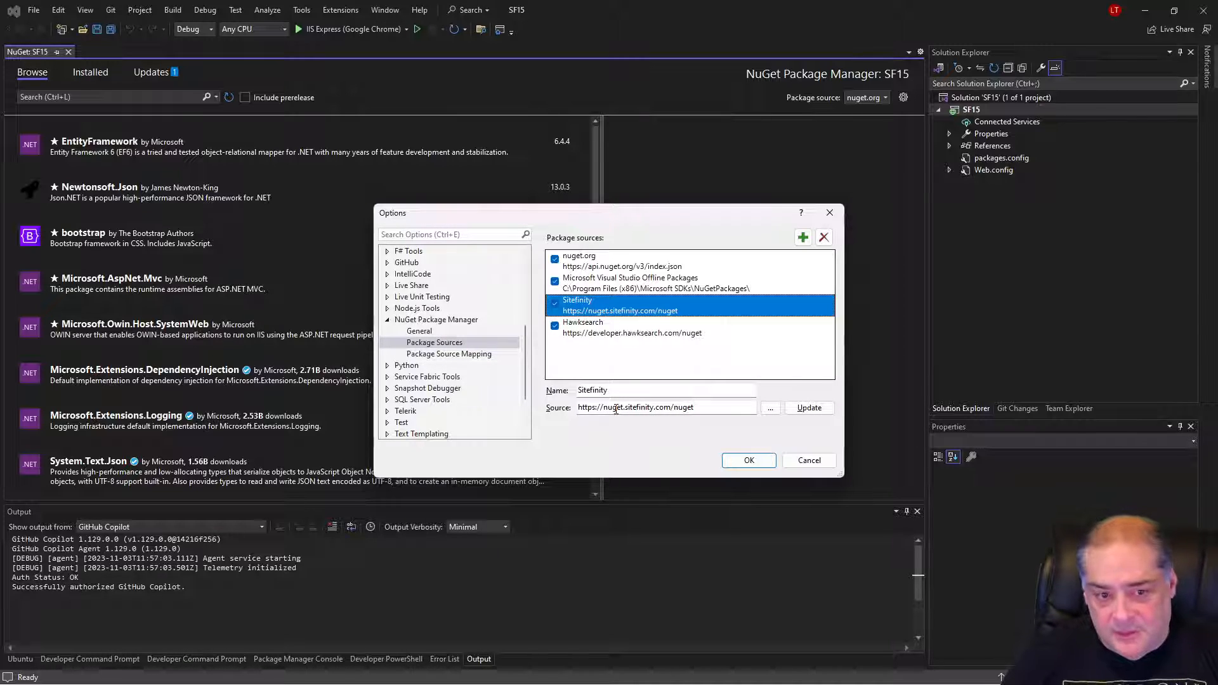
pyautogui.click(748, 461)
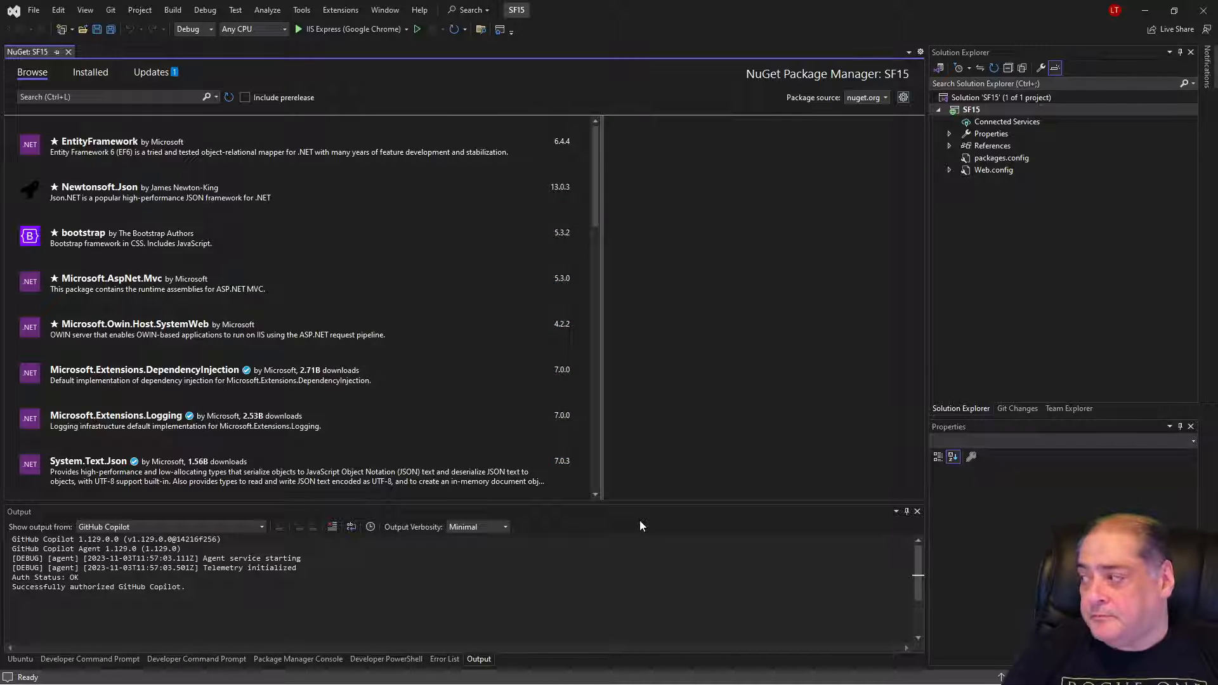
# Switch the package source to Sitefinity and search its packages for "Sitefinity".
pyautogui.click(877, 100)
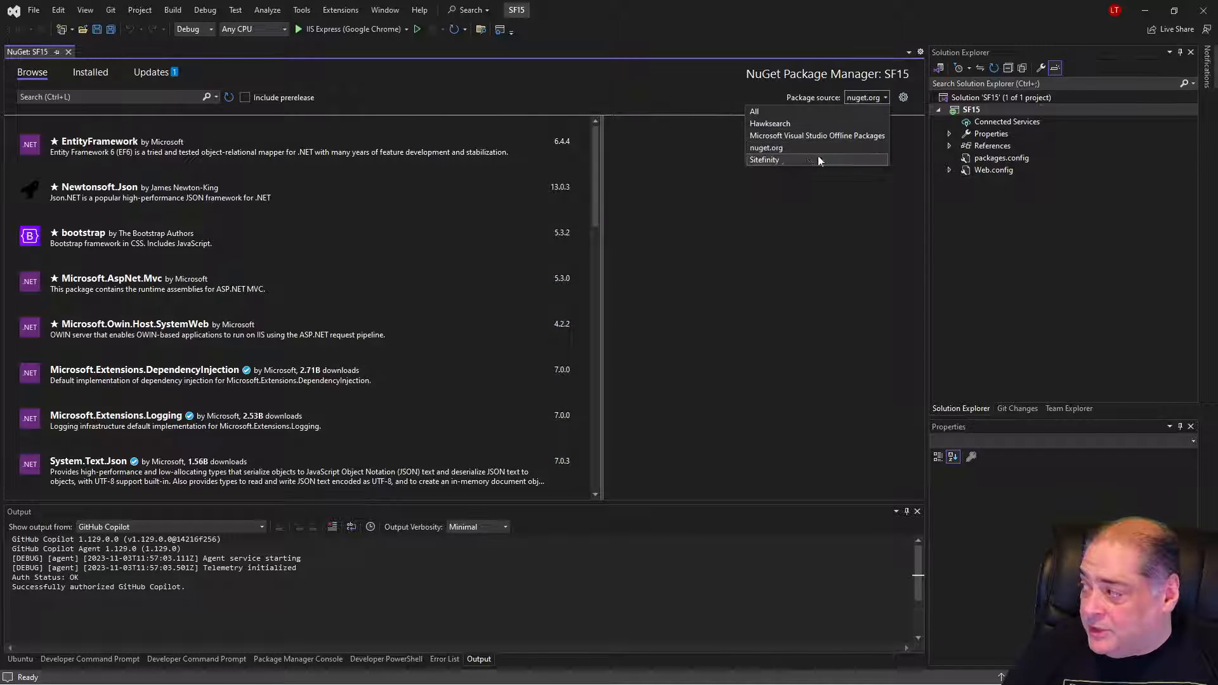
pyautogui.click(786, 160)
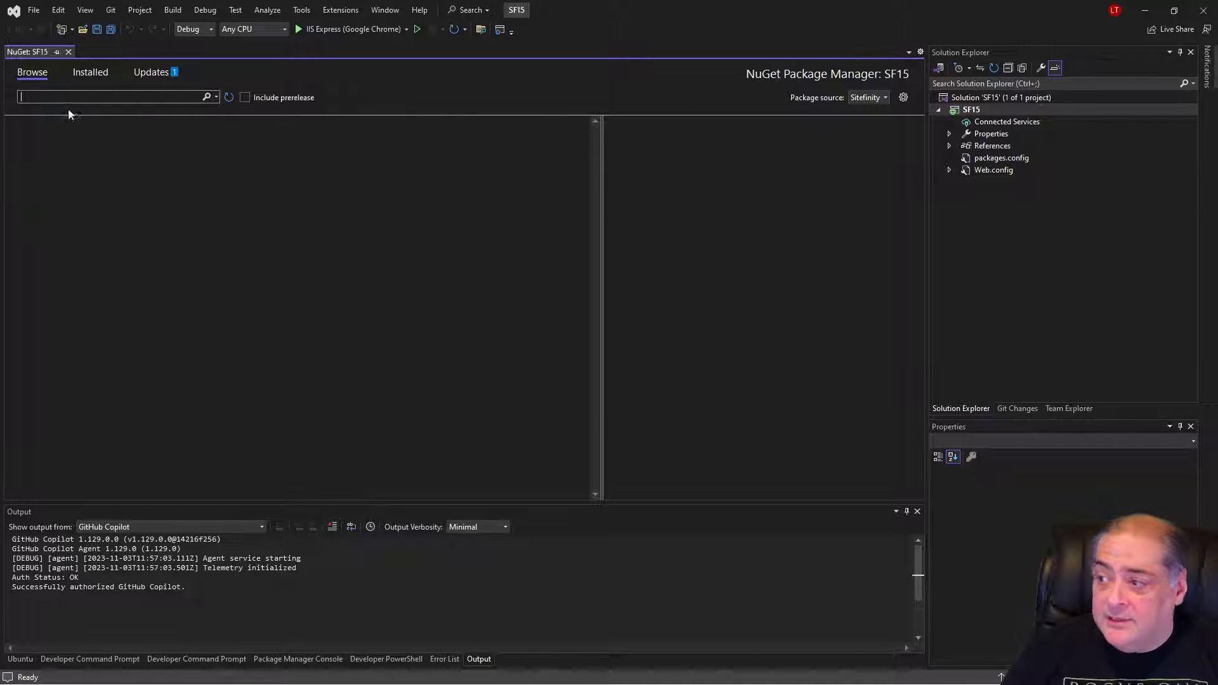
pyautogui.write('Sit')
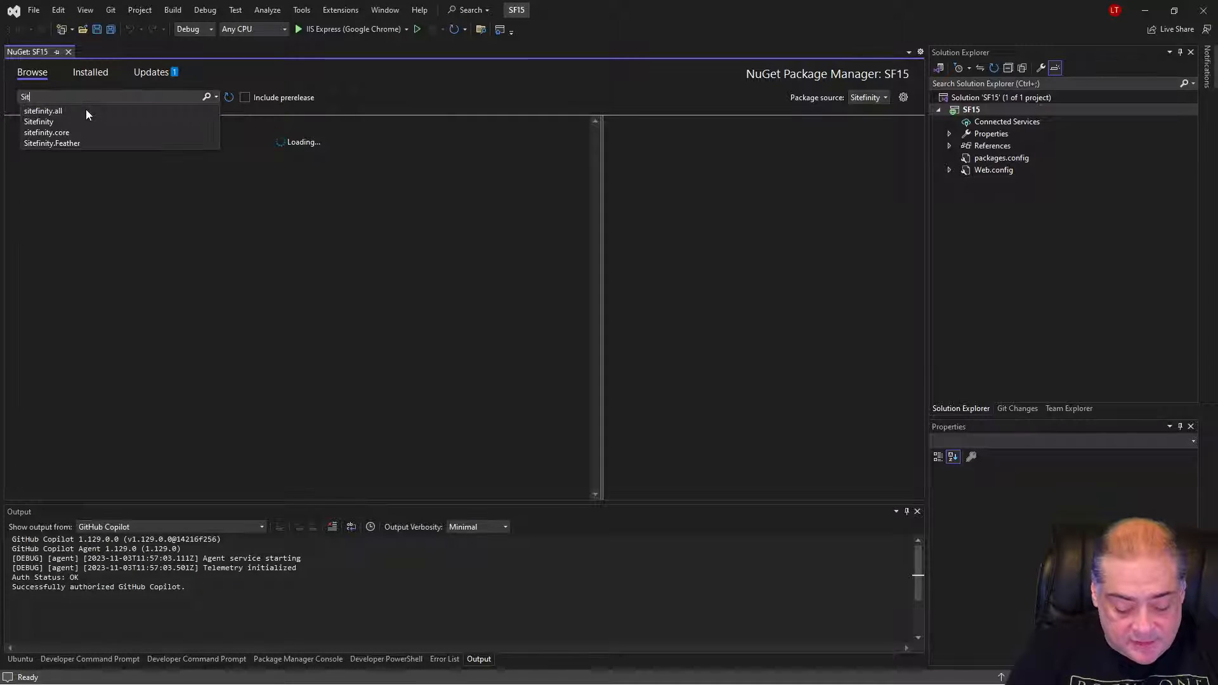
pyautogui.write('efinity')
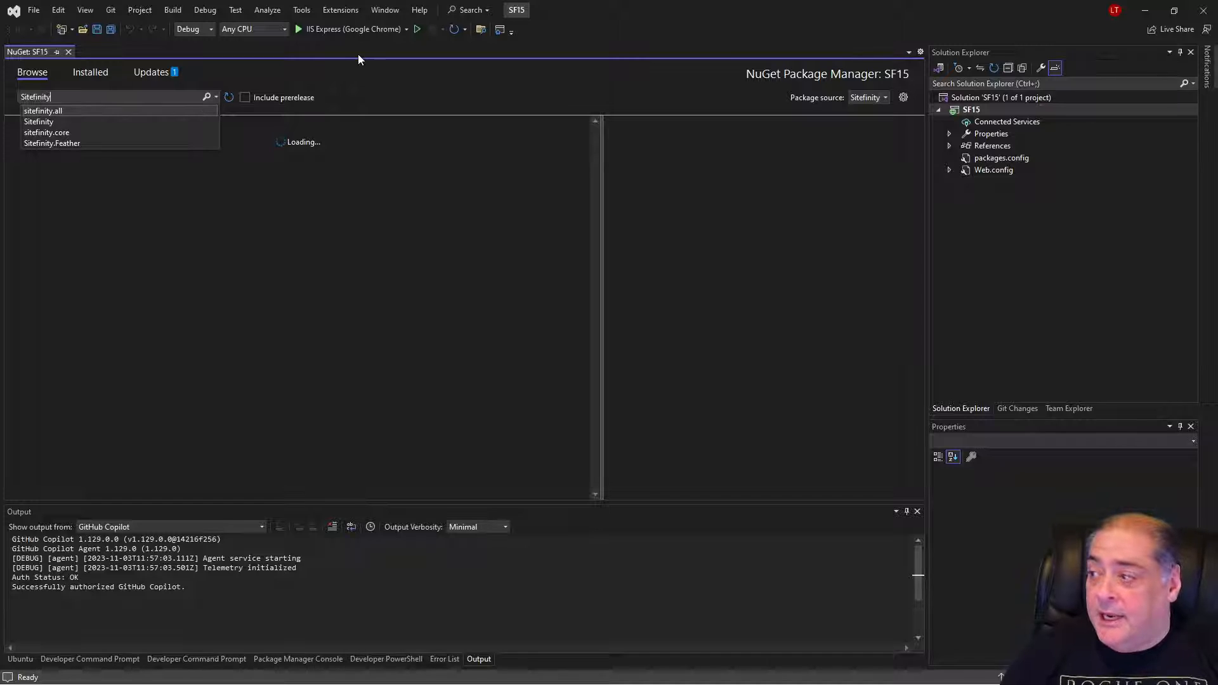
pyautogui.press('Return')
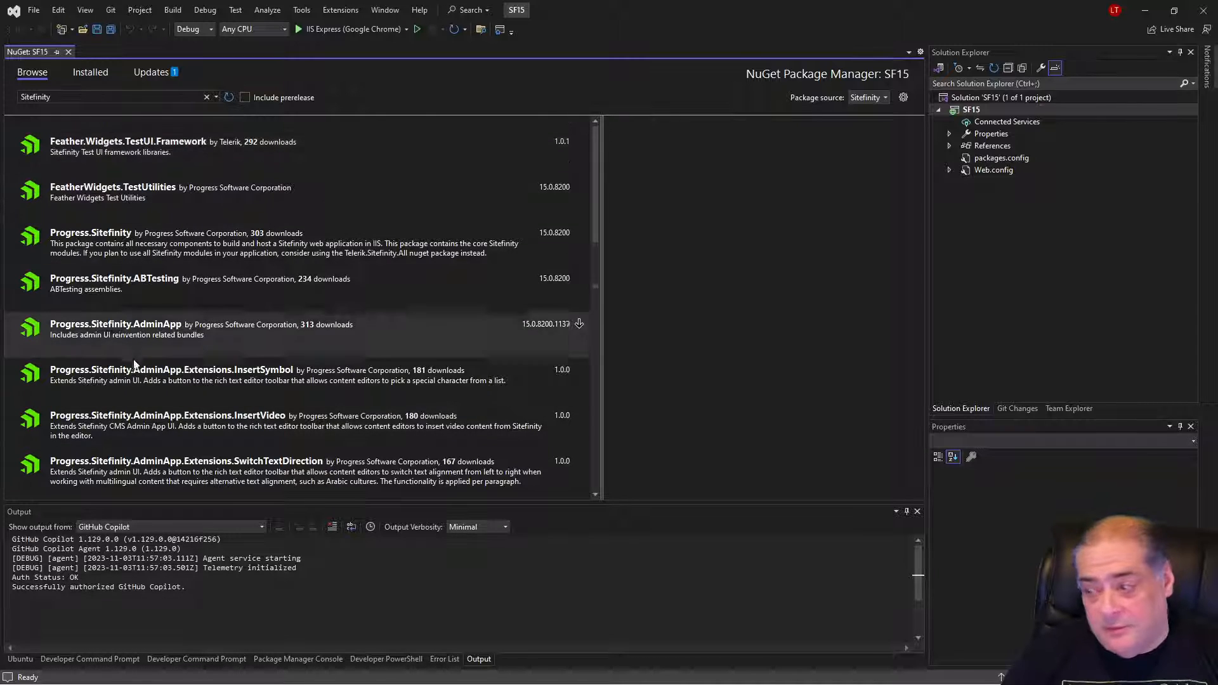
# Narrow the package search to "sitefinity.all".
pyautogui.doubleClick(62, 98)
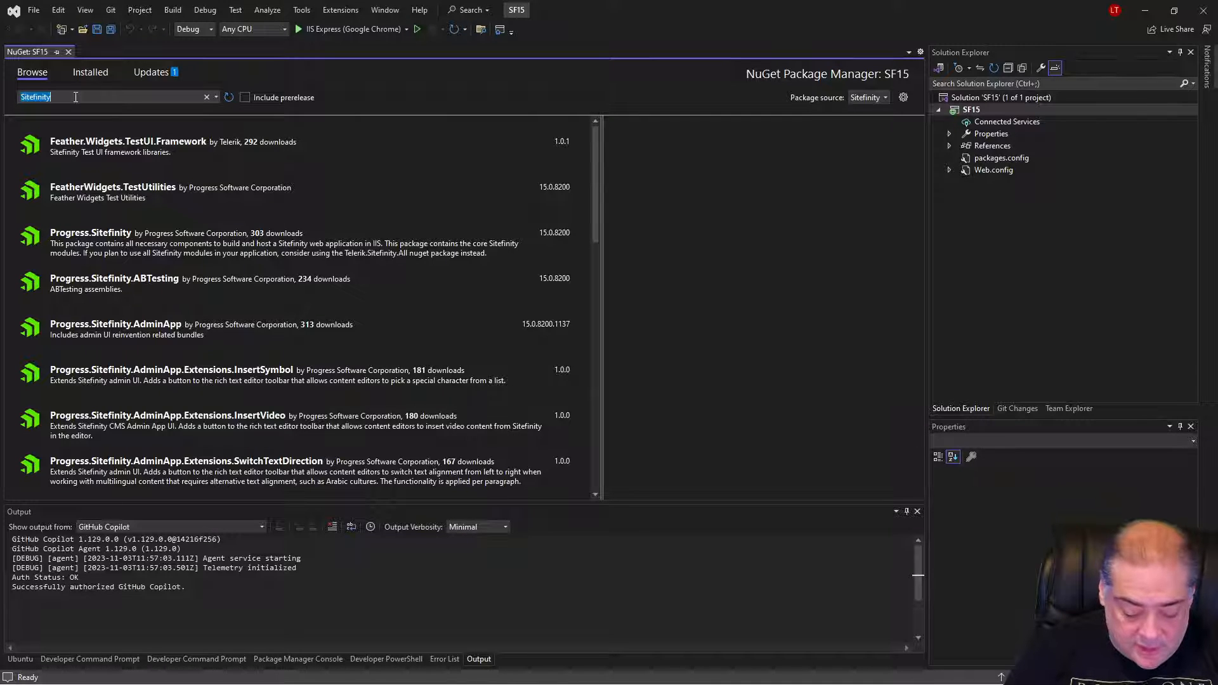
pyautogui.write('.')
pyautogui.press('BackSpace')
pyautogui.write('si')
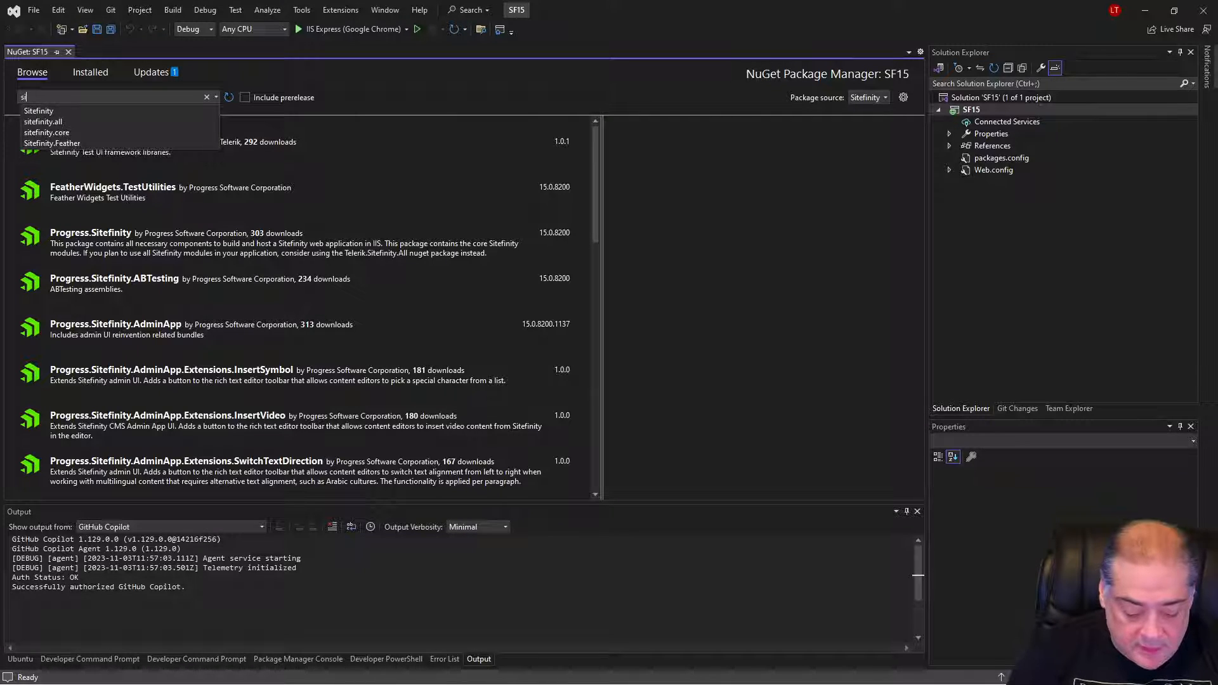
pyautogui.write('tefinity.all')
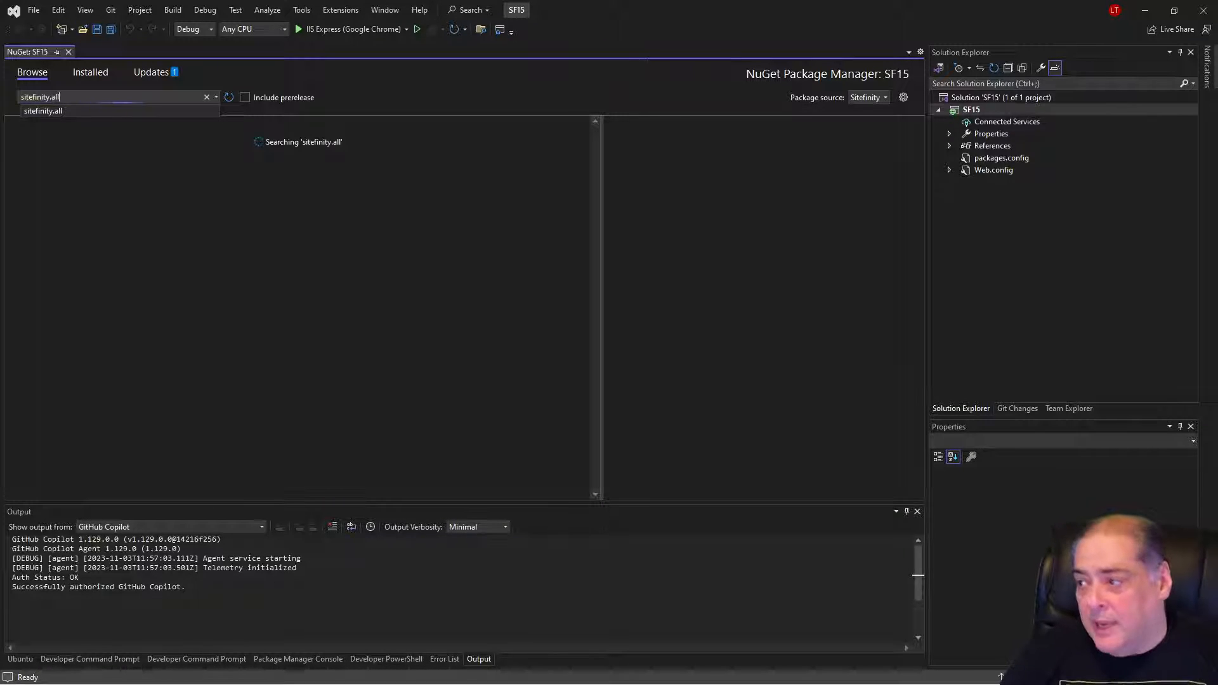
pyautogui.click(392, 83)
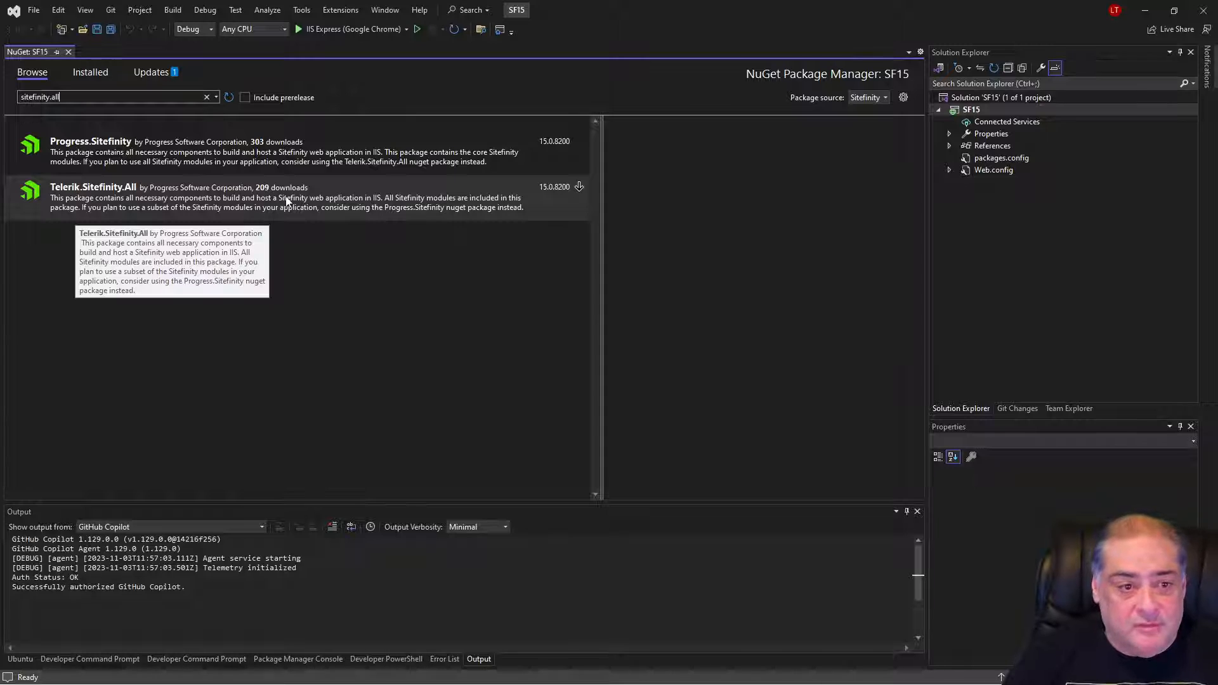
# Select the Telerik.Sitefinity.All package, look through its available versions and choose version 15.0.8200.
pyautogui.click(259, 204)
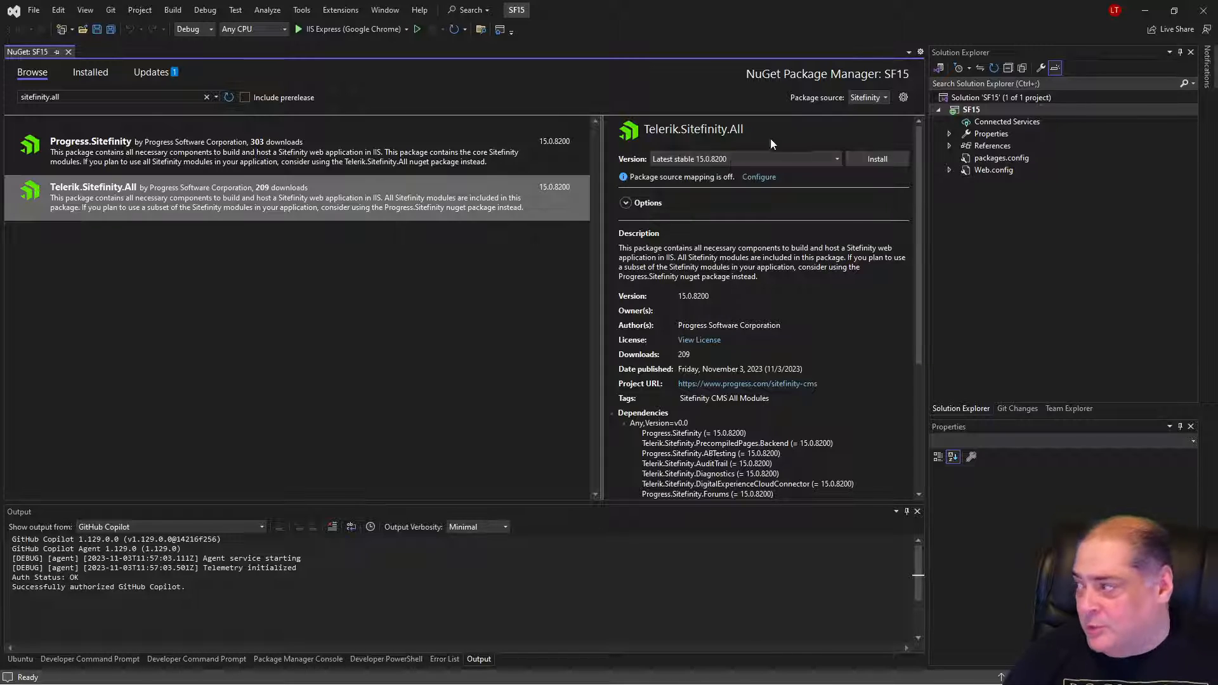
pyautogui.click(836, 158)
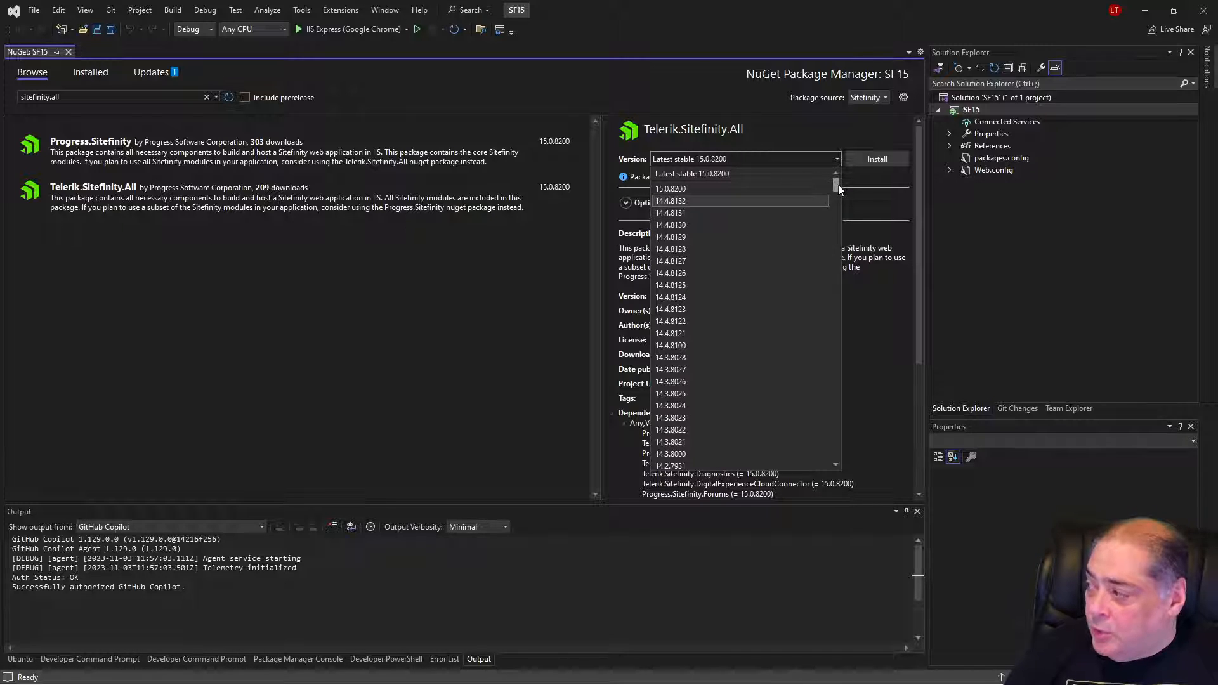
pyautogui.moveTo(836, 184); pyautogui.dragTo(820, 465)
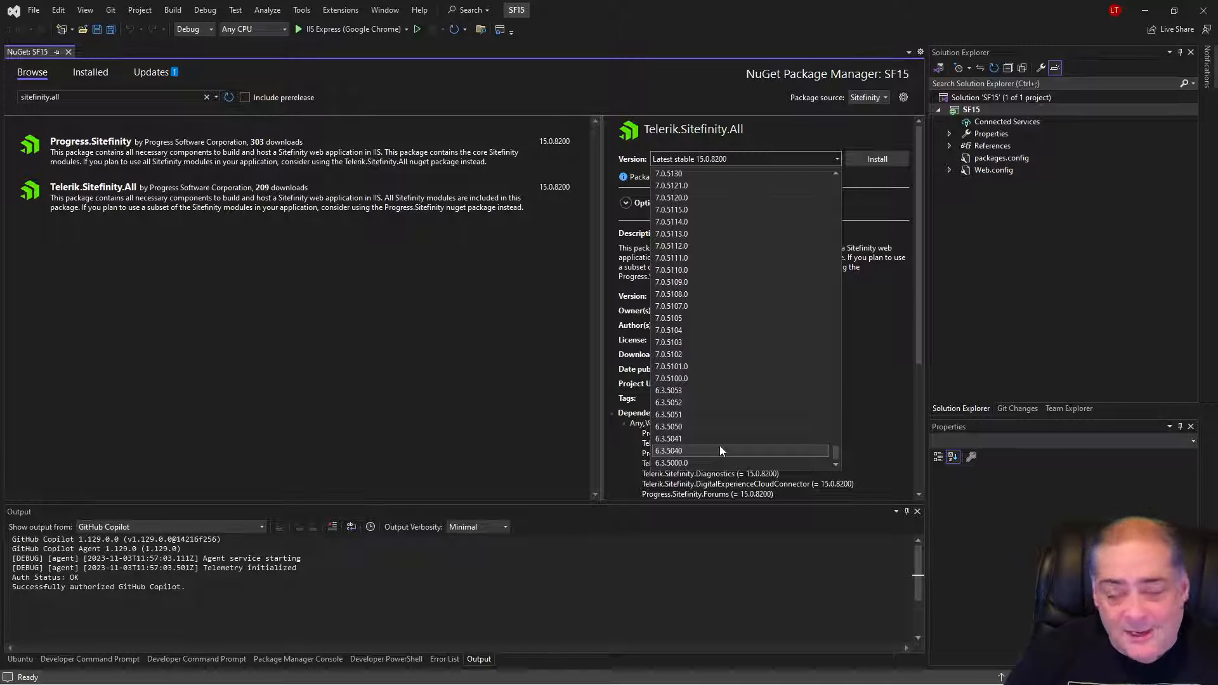
pyautogui.moveTo(836, 454); pyautogui.dragTo(816, 169)
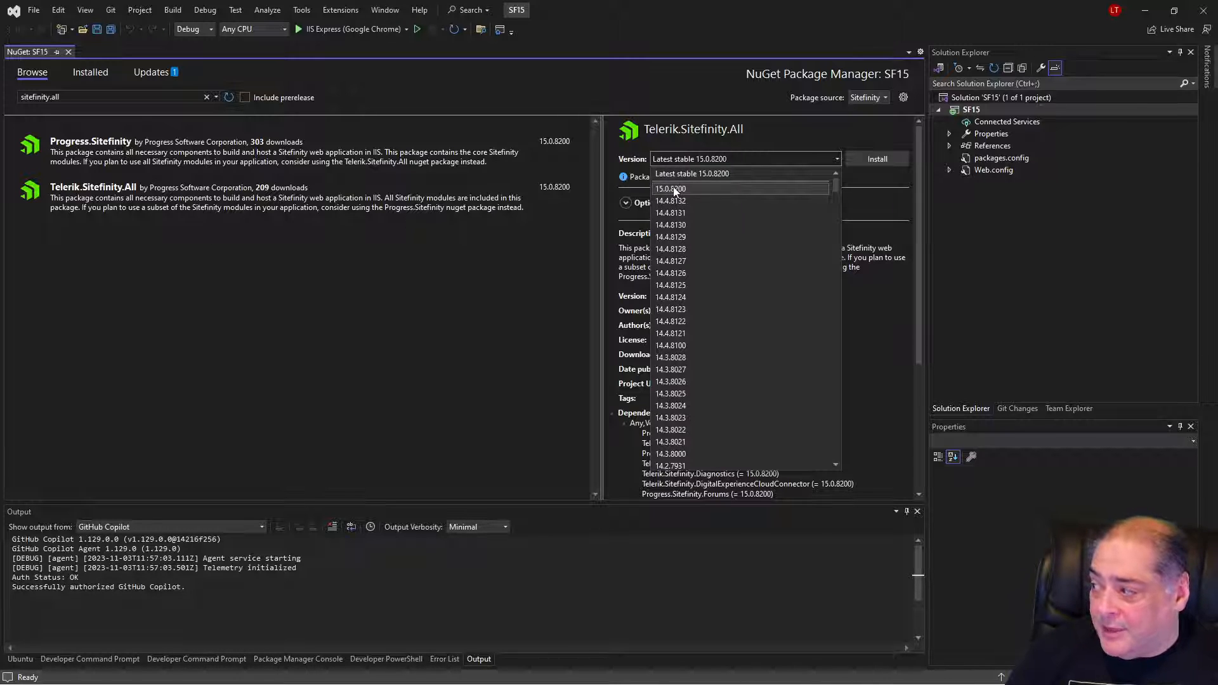
pyautogui.click(695, 189)
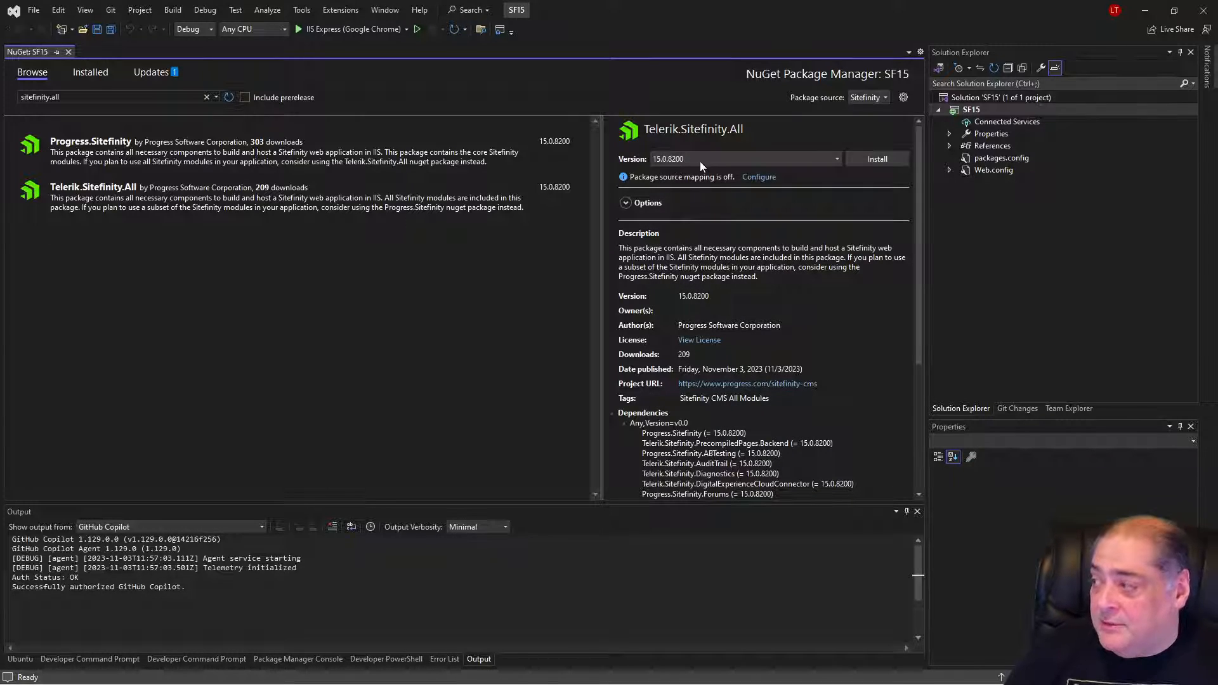
# Install Telerik.Sitefinity.All 15.0.8200 into SF15, reviewing and applying the previewed changes and accepting the package license terms.
pyautogui.click(879, 158)
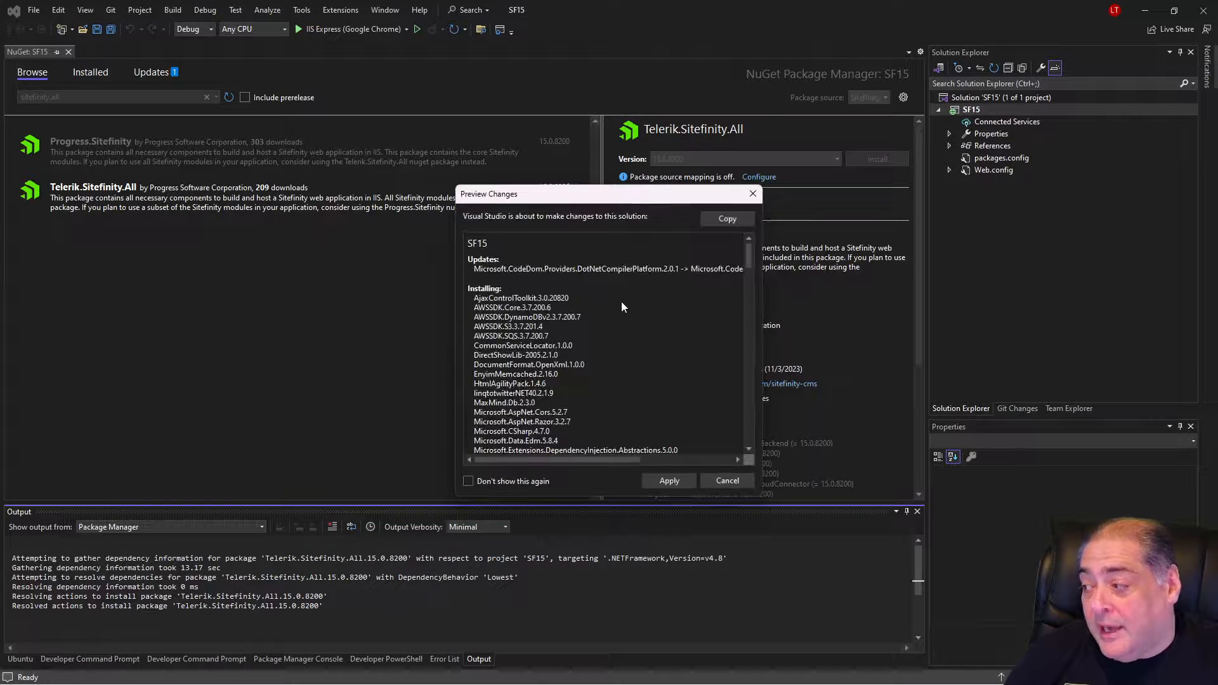
pyautogui.moveTo(559, 194); pyautogui.dragTo(439, 149)
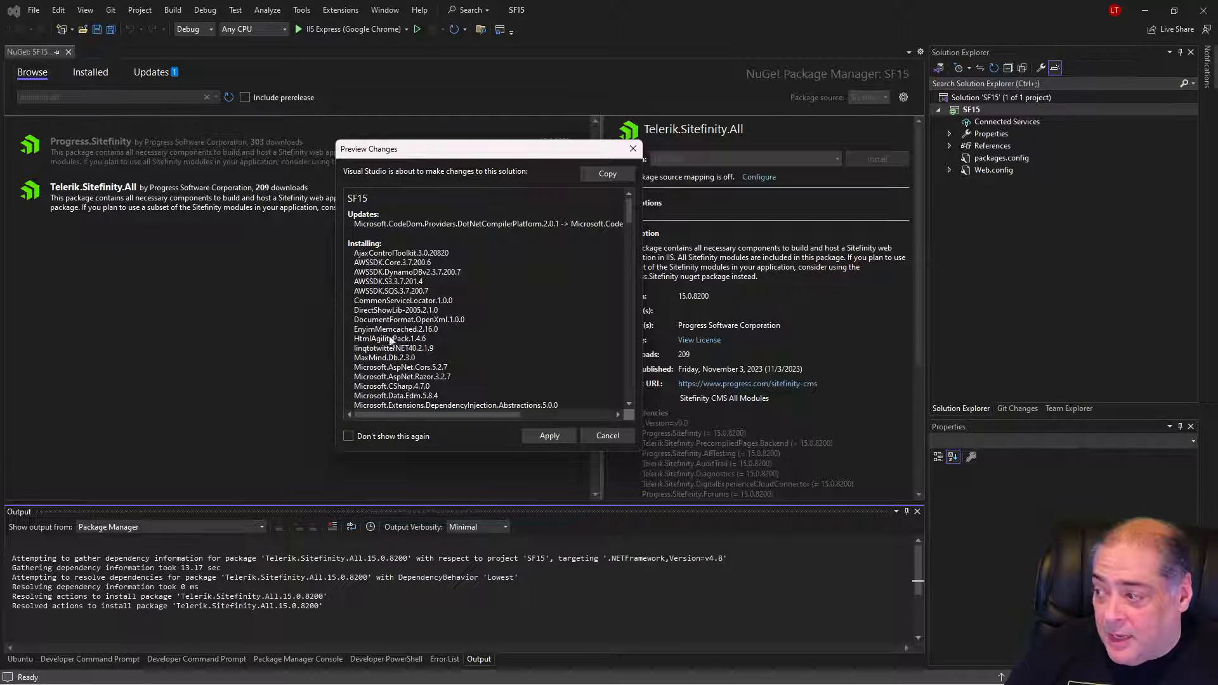
pyautogui.moveTo(630, 219); pyautogui.dragTo(627, 390)
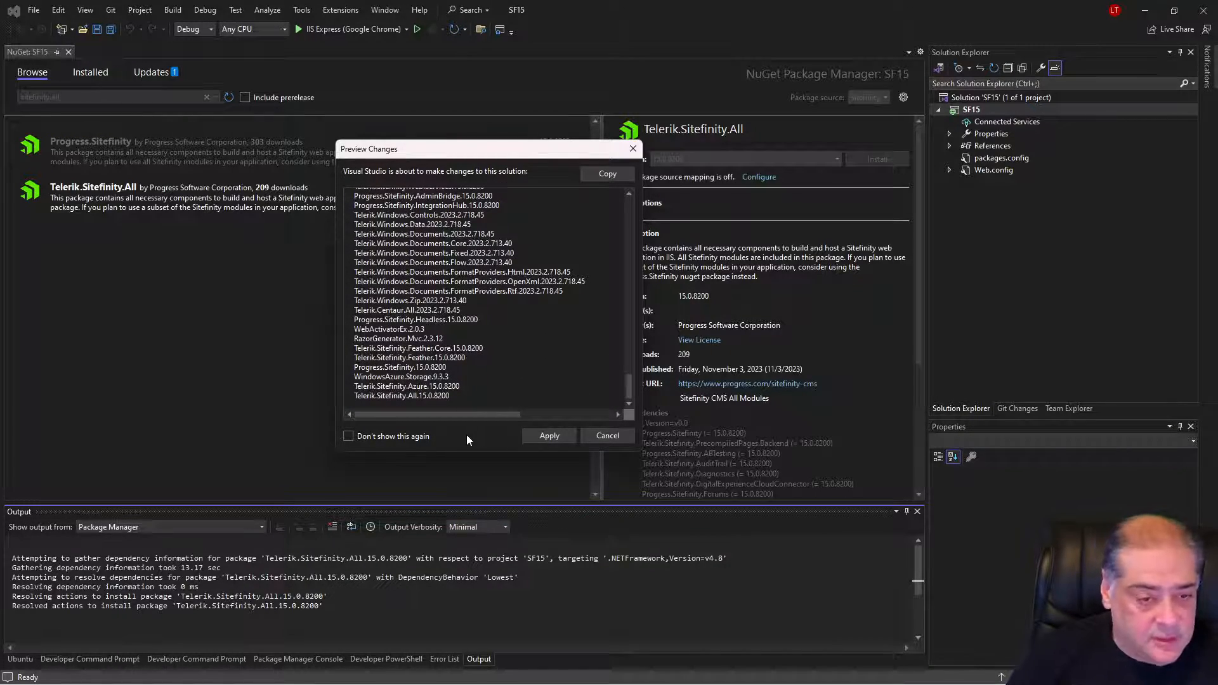
pyautogui.click(550, 435)
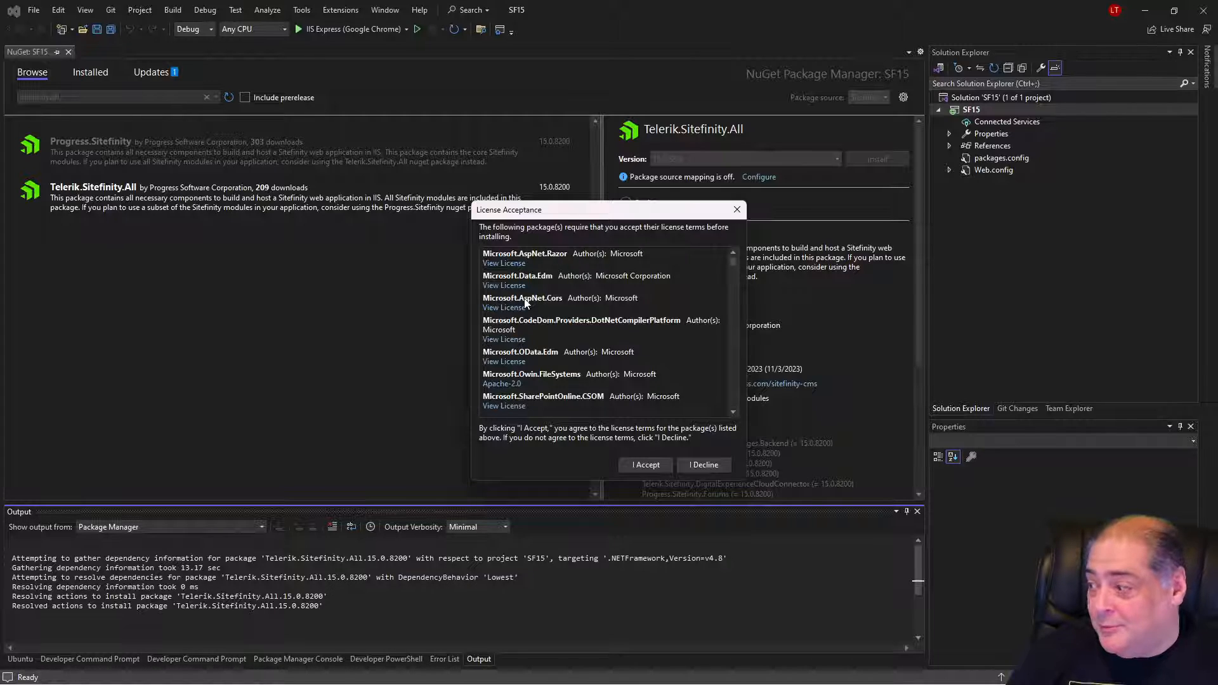
pyautogui.click(653, 466)
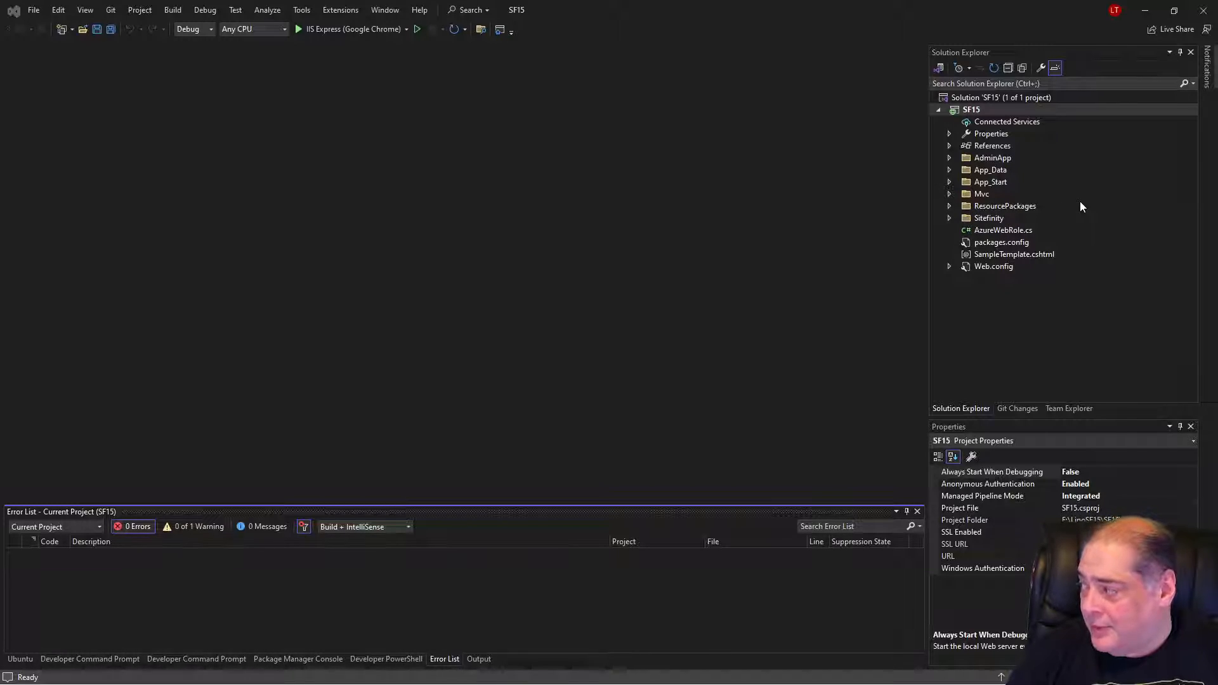
# Open the project's Web.config to check its Sitefinity configuration, and close the file again.
pyautogui.click(977, 268)
pyautogui.doubleClick(977, 268)
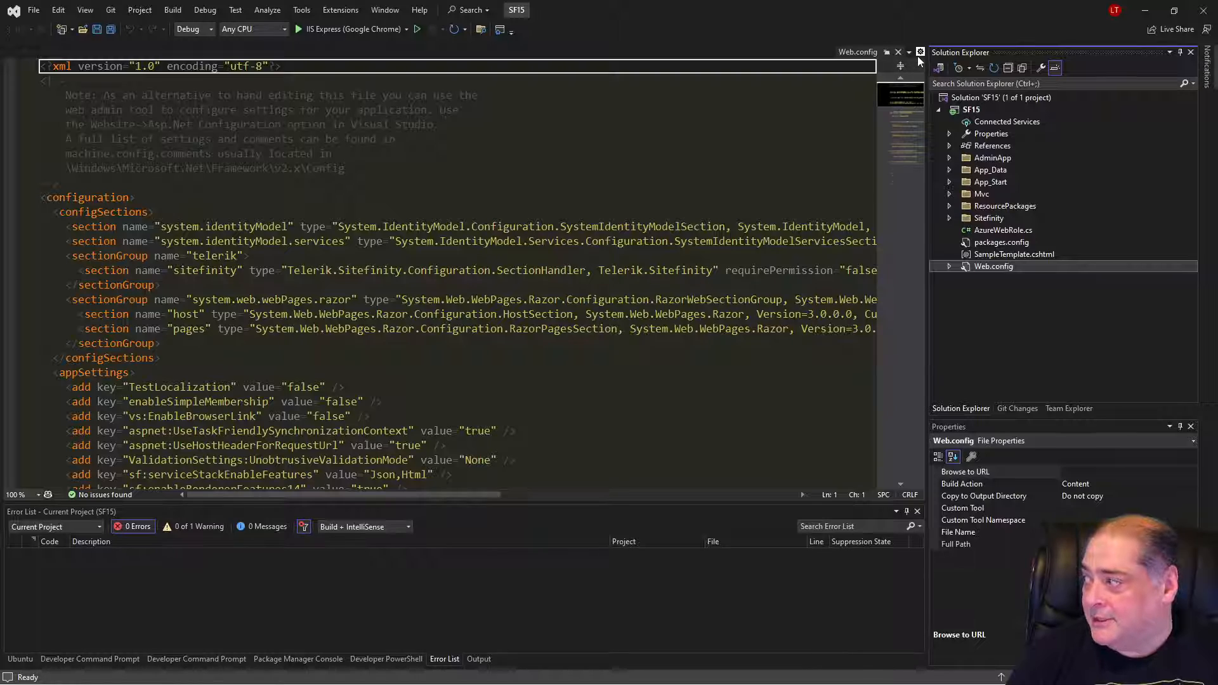
pyautogui.click(899, 53)
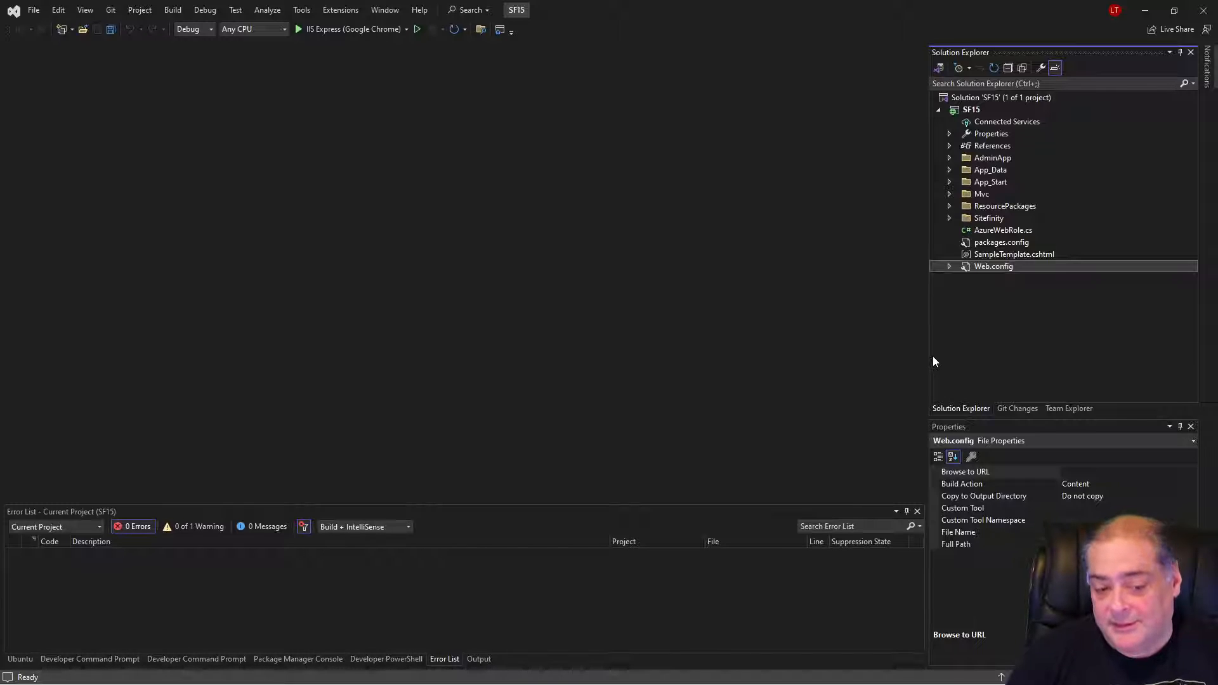
# Build the SF15 project and run it without debugging in IIS Express with Google Chrome.
pyautogui.rightClick(973, 113)
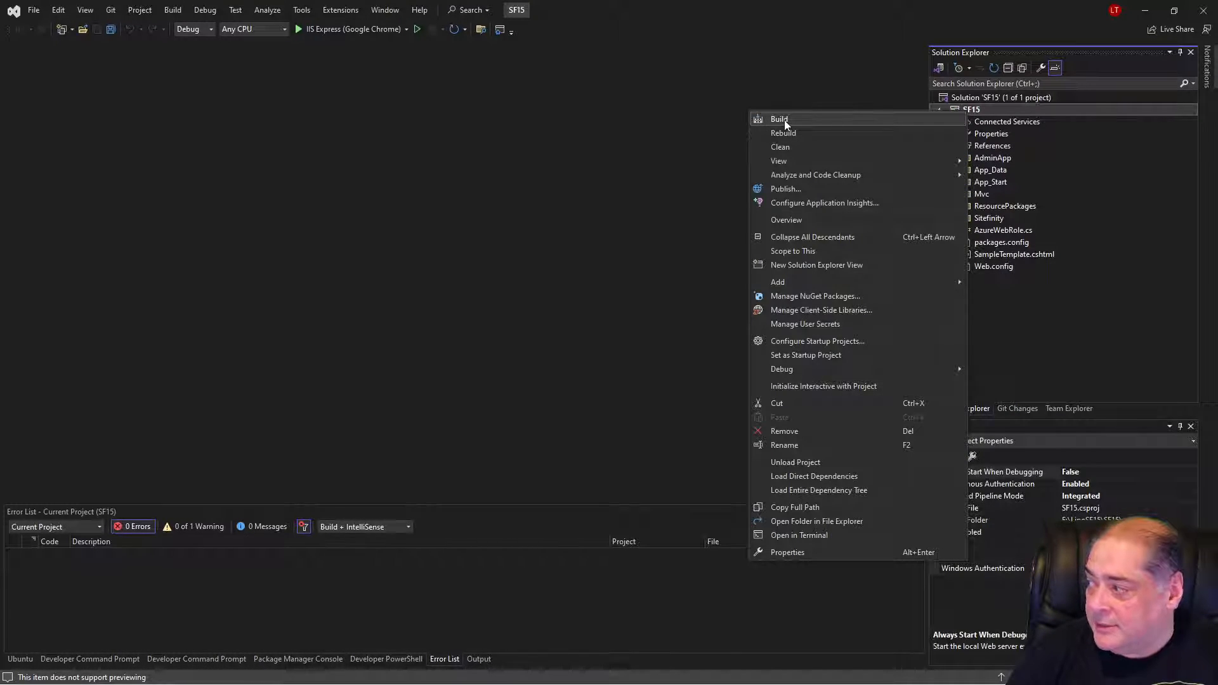
pyautogui.click(769, 118)
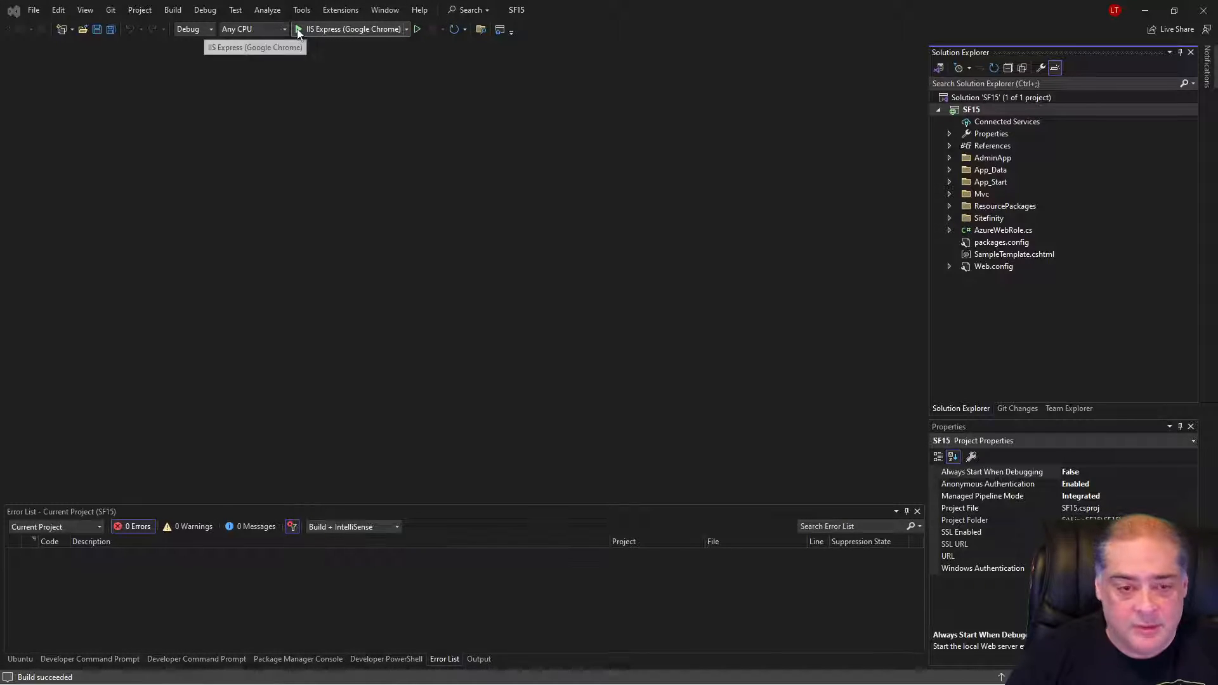
pyautogui.click(417, 29)
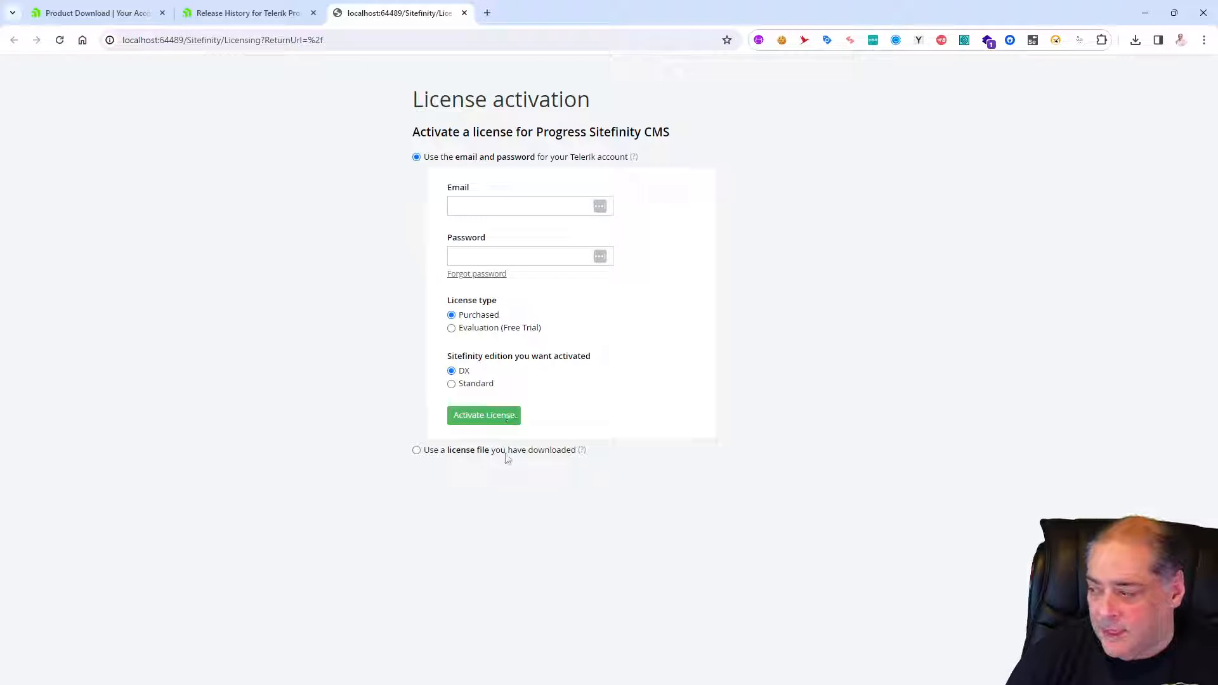
# Submit the downloaded license file Sitefinity-15.0.8200.lic from the Downloads folder for activation.
pyautogui.click(416, 450)
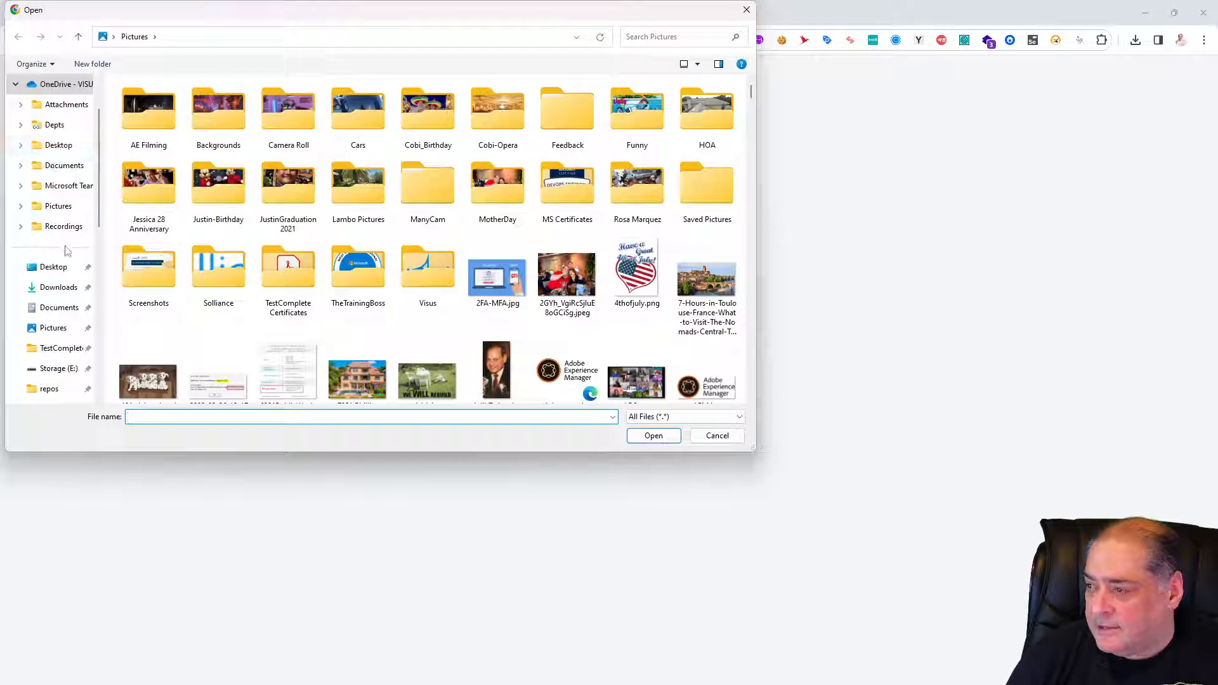
pyautogui.click(58, 287)
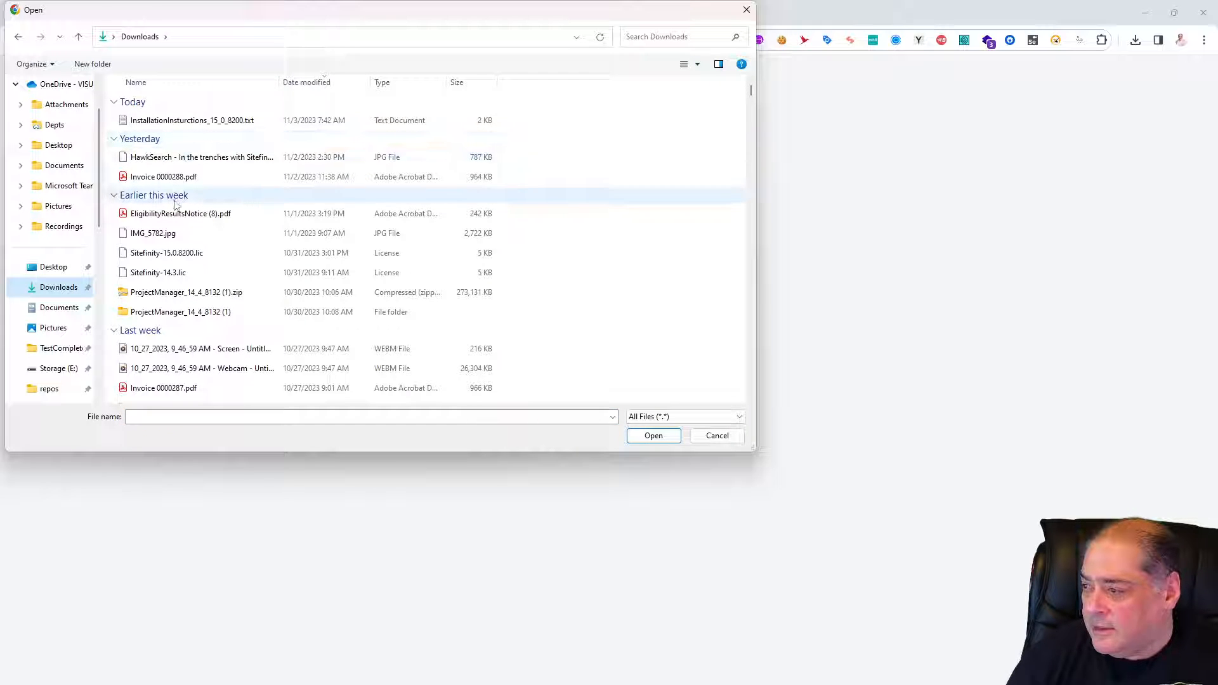
pyautogui.click(176, 256)
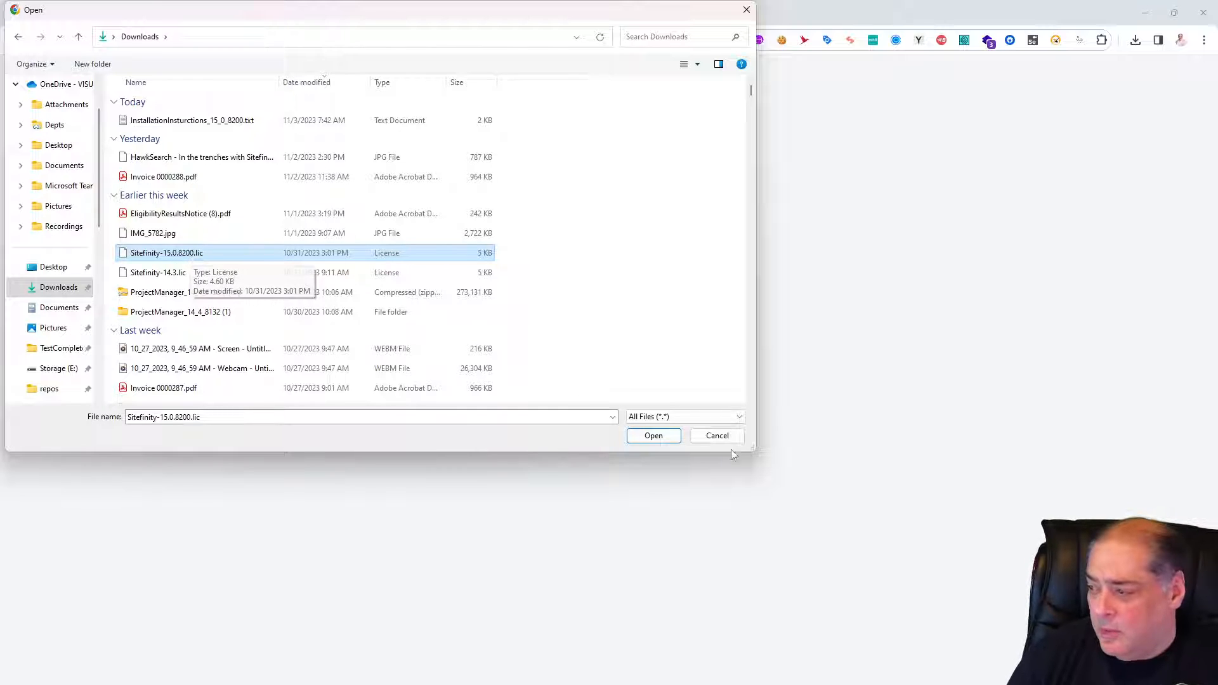
pyautogui.click(653, 436)
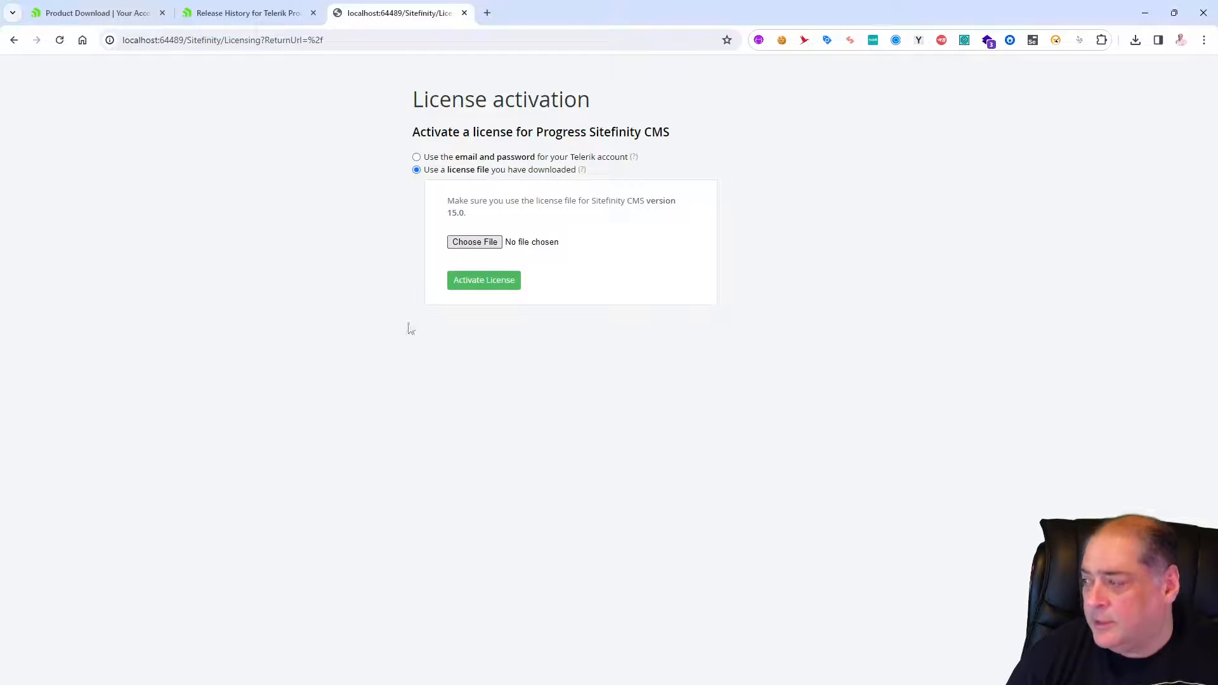
pyautogui.click(489, 284)
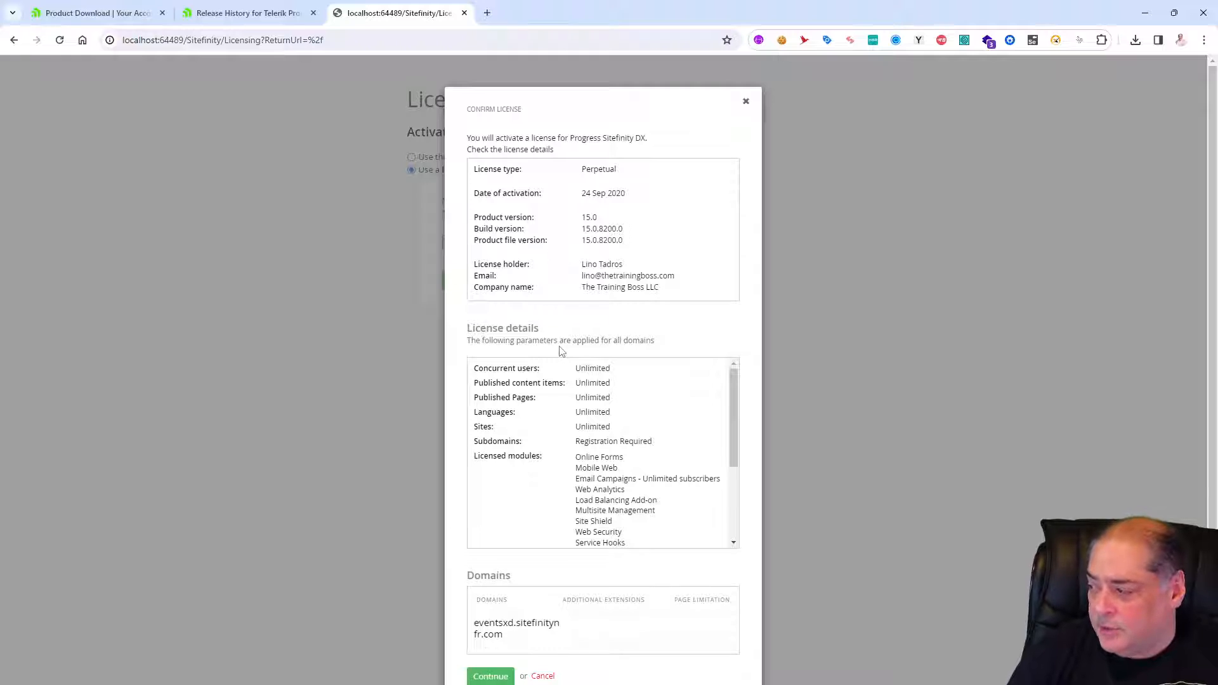
# Review the license details and the list of licensed modules, and confirm the license.
pyautogui.scroll(-1, 558, 358)
pyautogui.moveTo(733, 406); pyautogui.dragTo(733, 472)
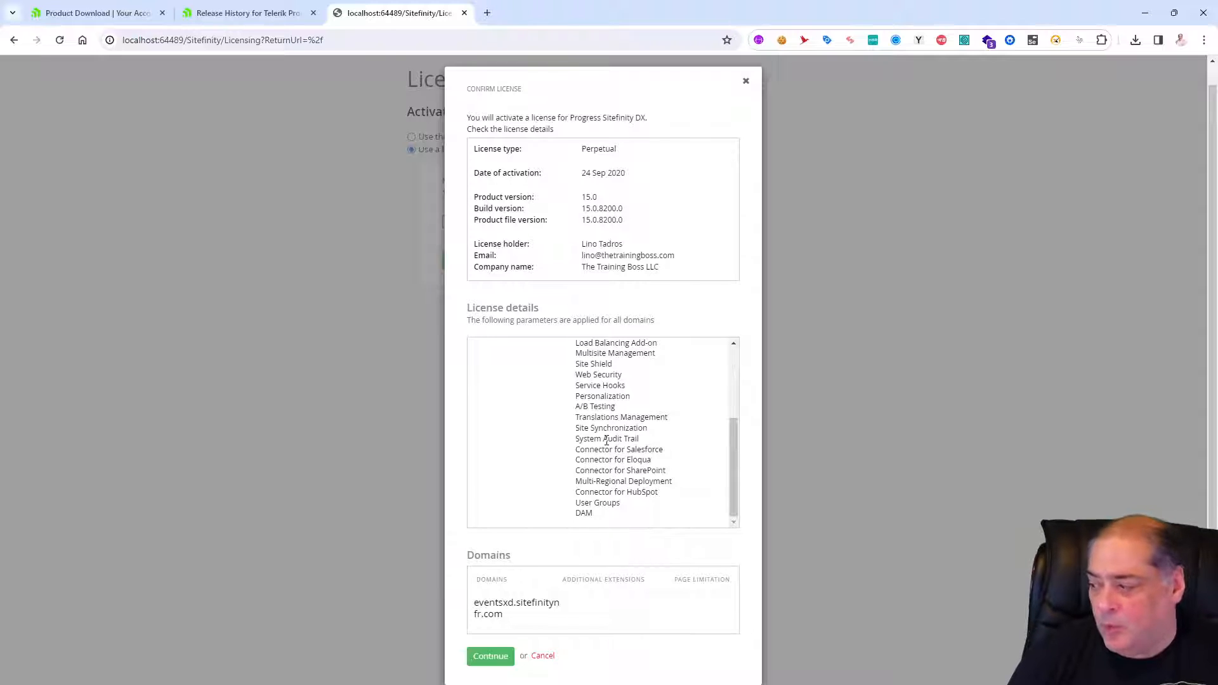
pyautogui.click(494, 661)
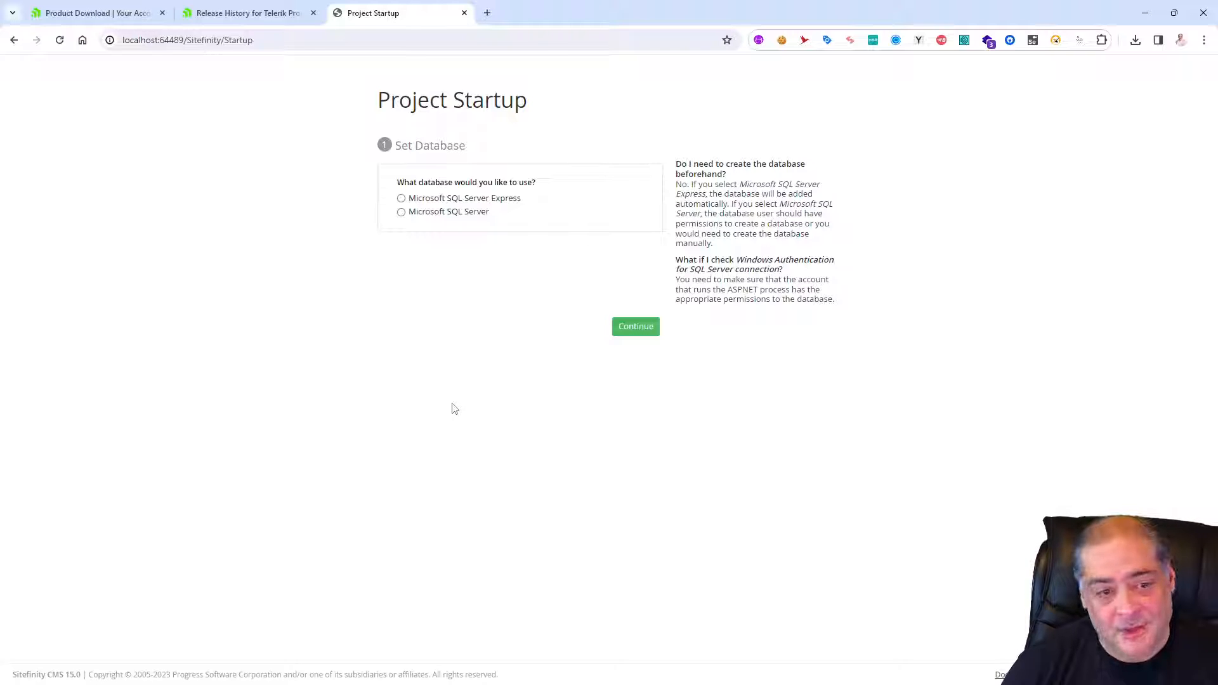
# Set the project database to Microsoft SQL Server Express with the SQLExpress instance and continue to administrator registration.
pyautogui.click(456, 201)
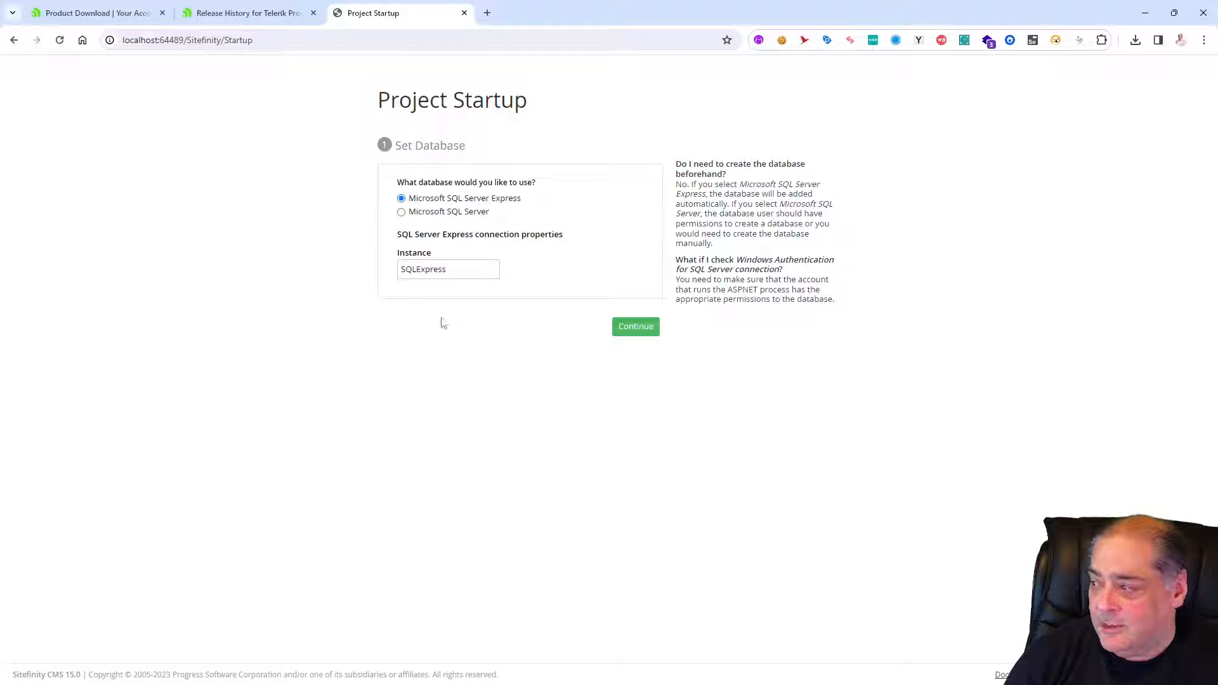
pyautogui.click(637, 331)
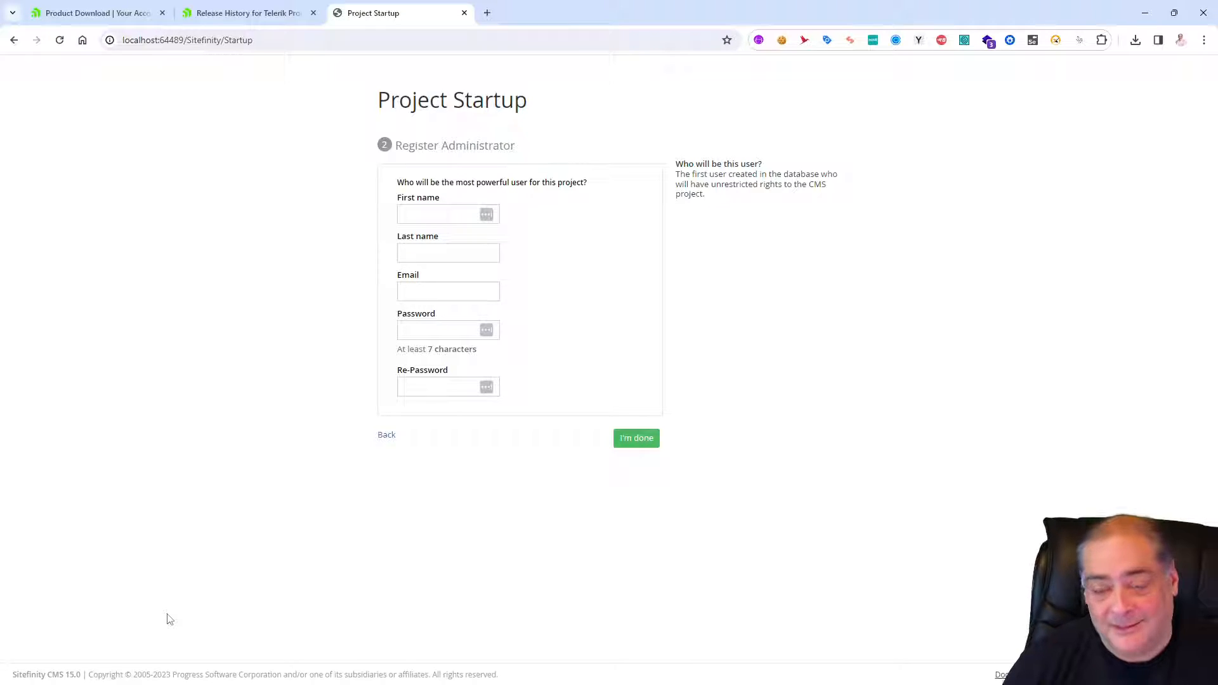
# Fill in the administrator's first name, last name and email in the registration form.
pyautogui.click(449, 214)
pyautogui.click(444, 248)
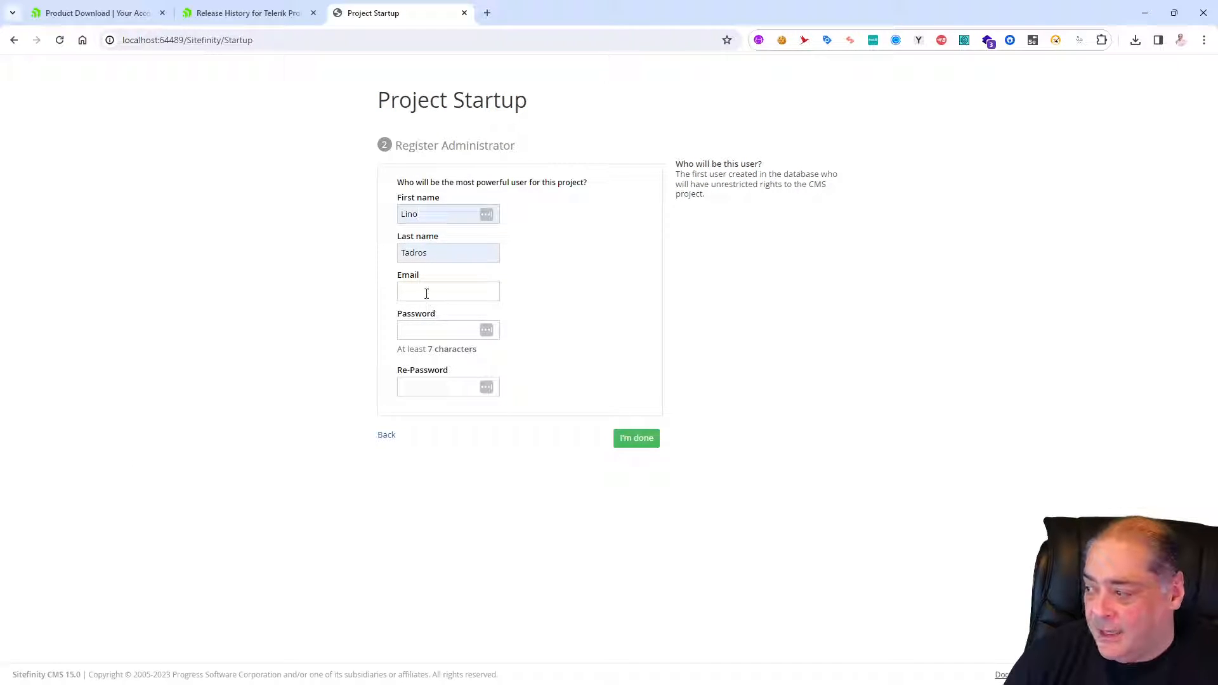
pyautogui.click(426, 293)
pyautogui.click(451, 322)
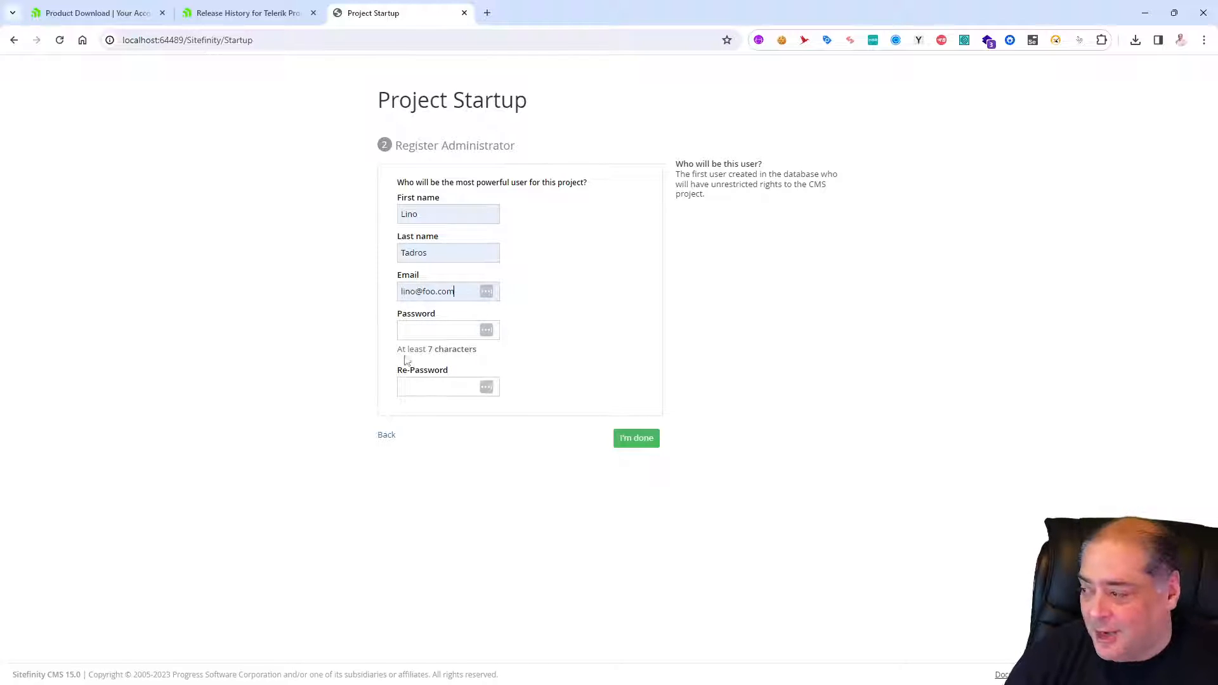
# Enter the administrator password in both password fields, finish the registration and save the login in the browser.
pyautogui.click(421, 332)
pyautogui.write('•••••')
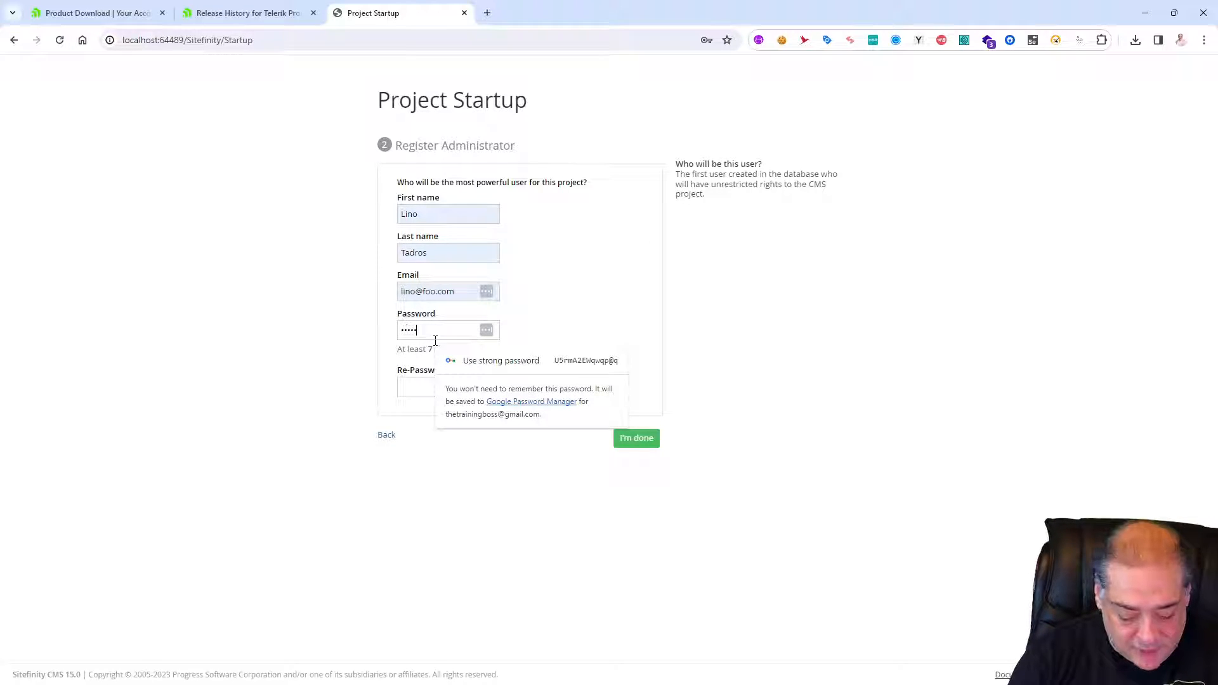
pyautogui.write('••••')
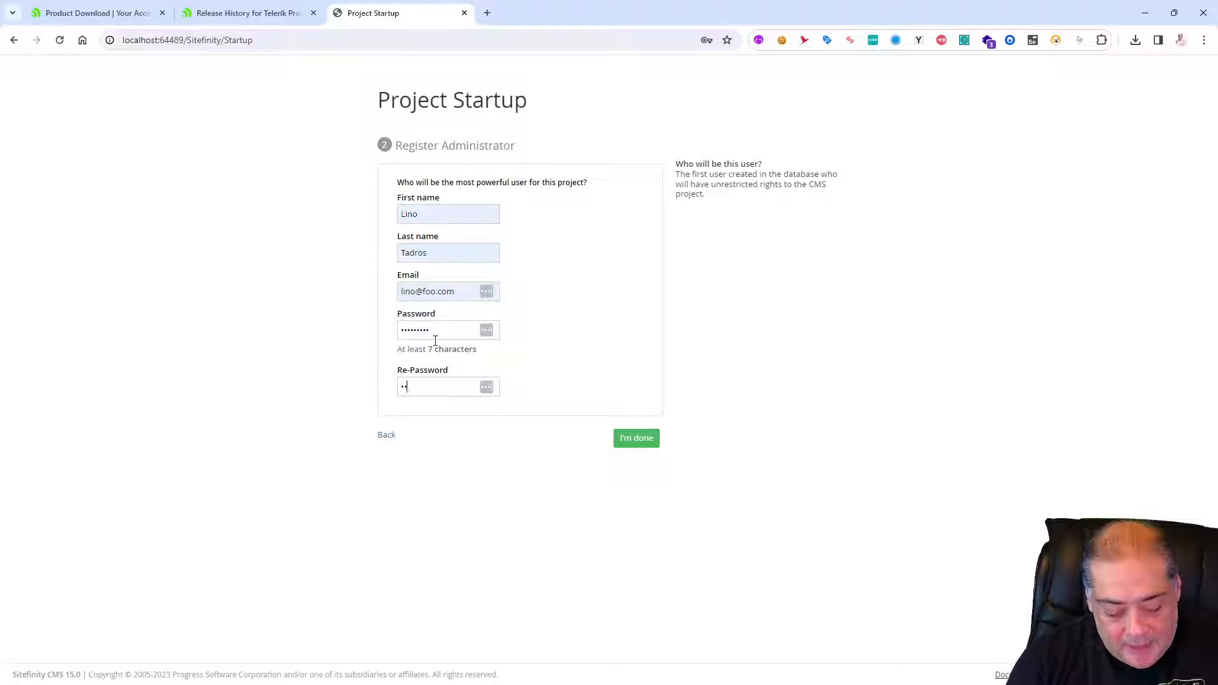
pyautogui.write('•••••')
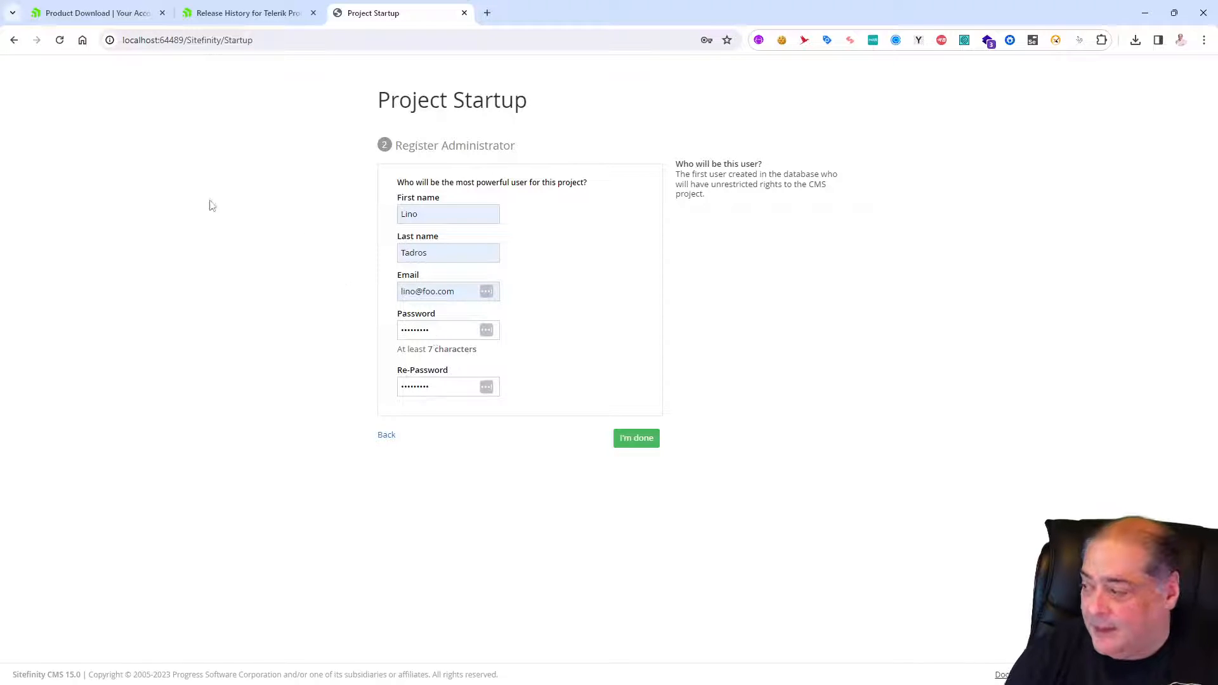
pyautogui.click(636, 438)
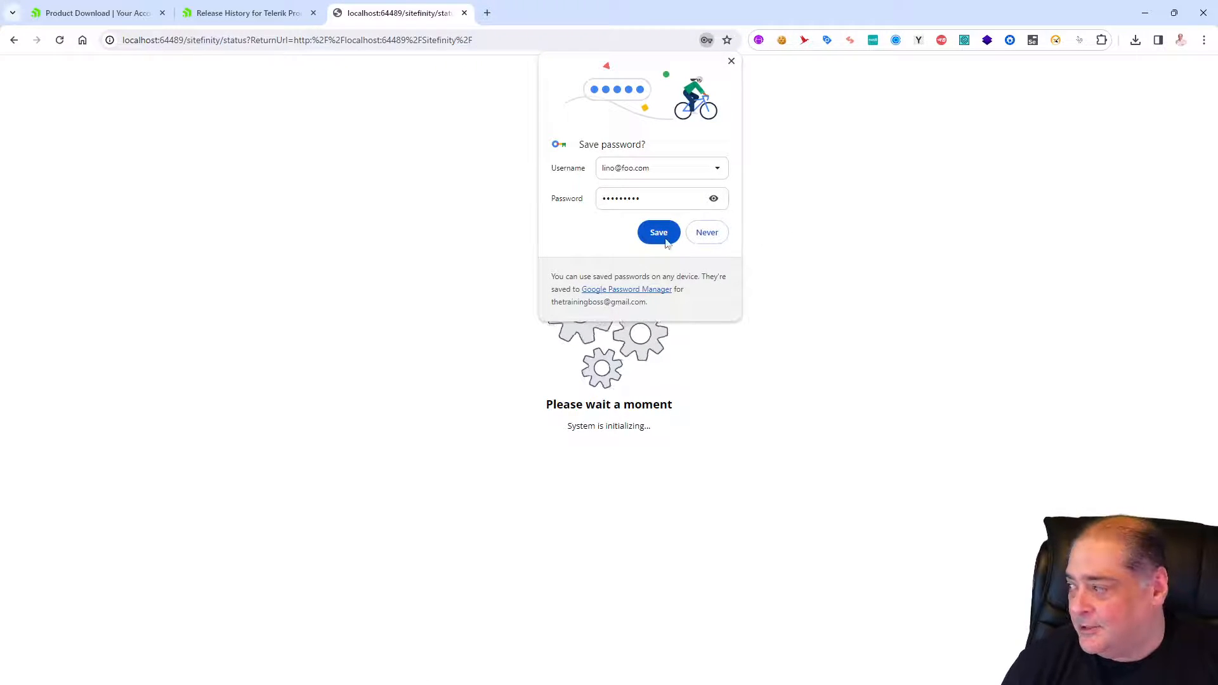
pyautogui.click(664, 241)
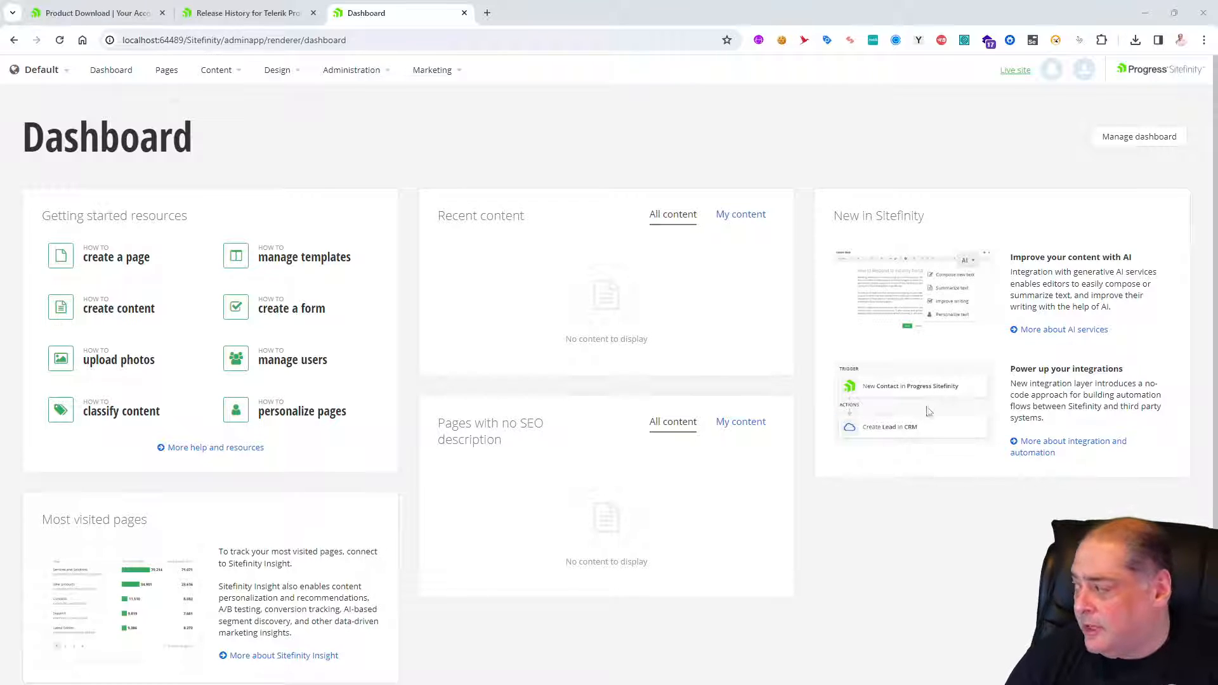
# Look over the Sitefinity dashboard and the content types, discussions and classifications available under Content.
pyautogui.scroll(-1, 470, 431)
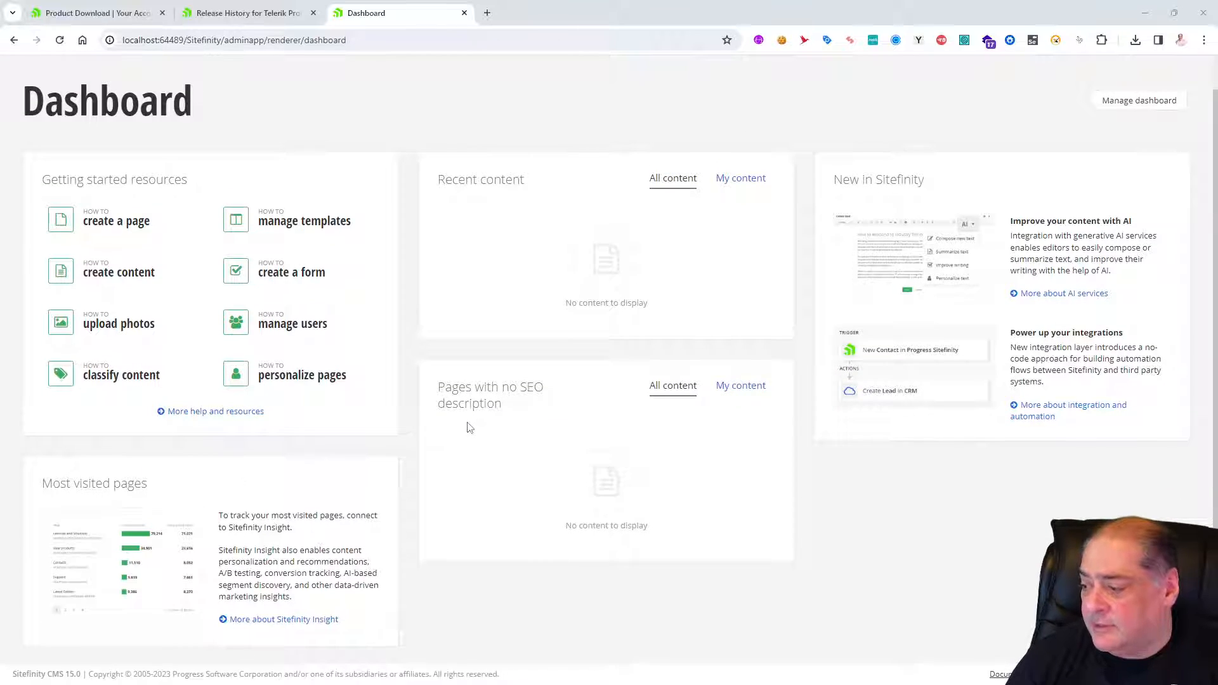
pyautogui.scroll(1, 469, 427)
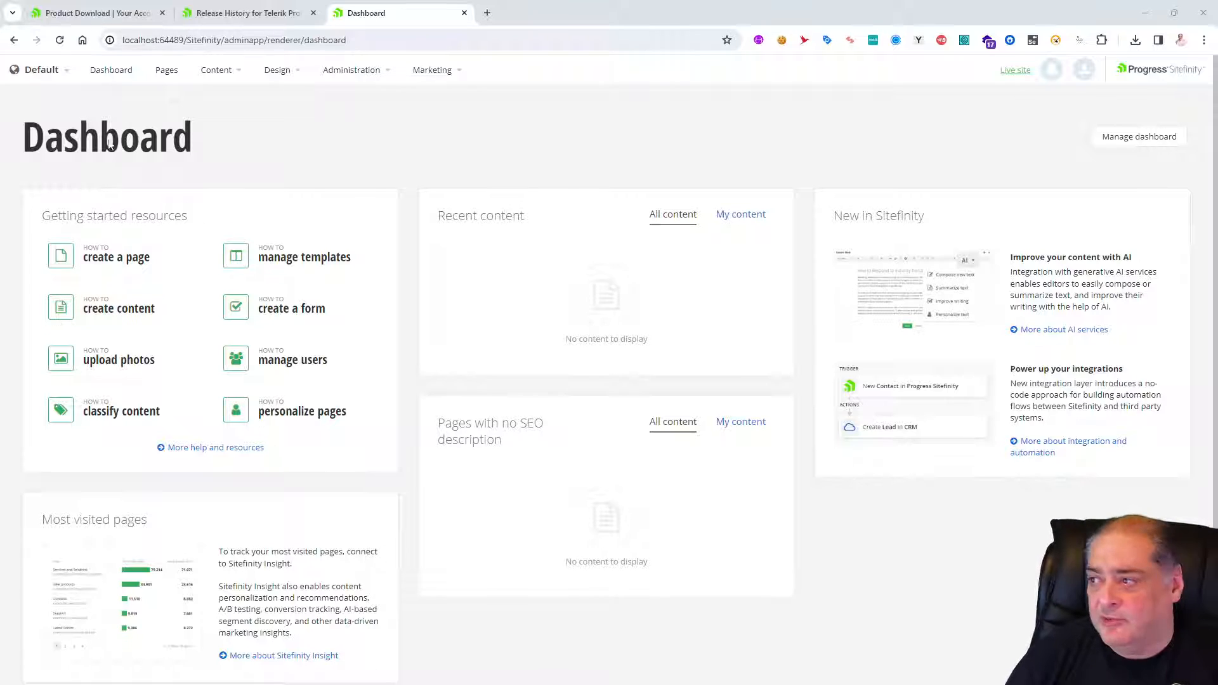
pyautogui.click(246, 82)
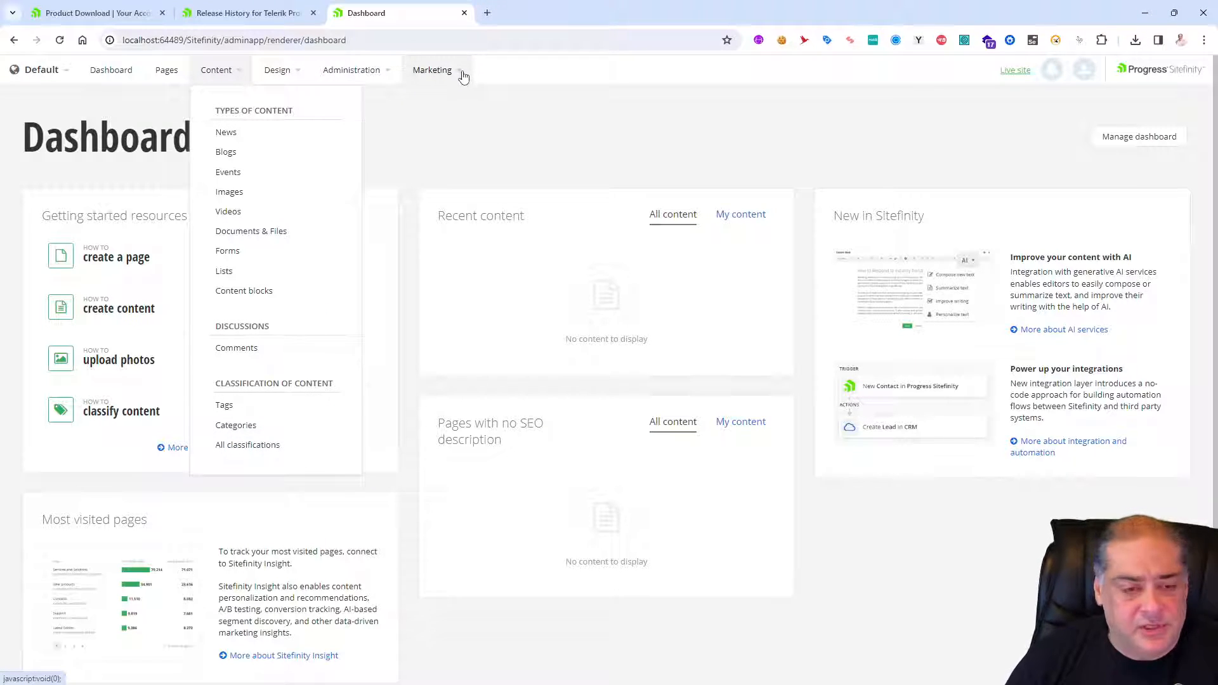
pyautogui.click(486, 126)
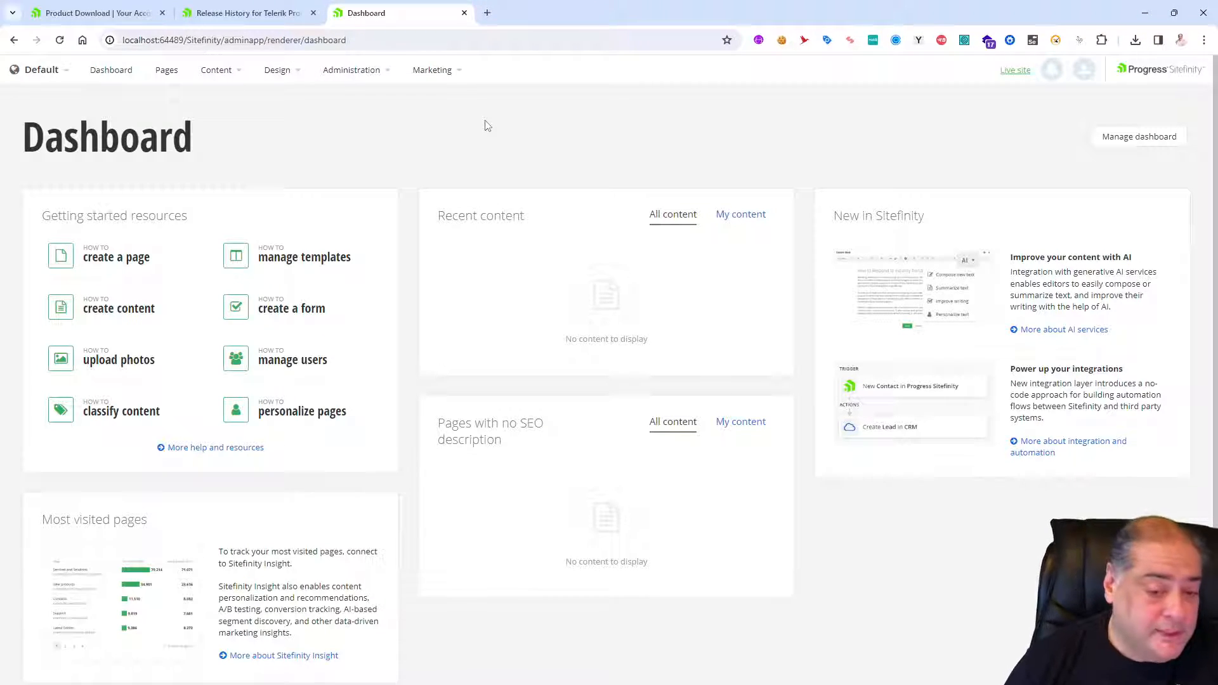